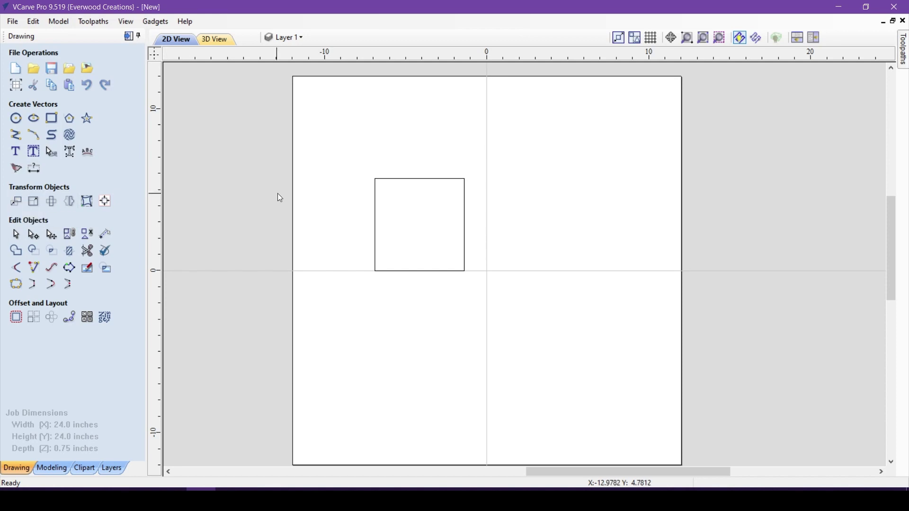
Move the square by its top-left anchor to an absolute X position of 0 inches
left_click(376, 218)
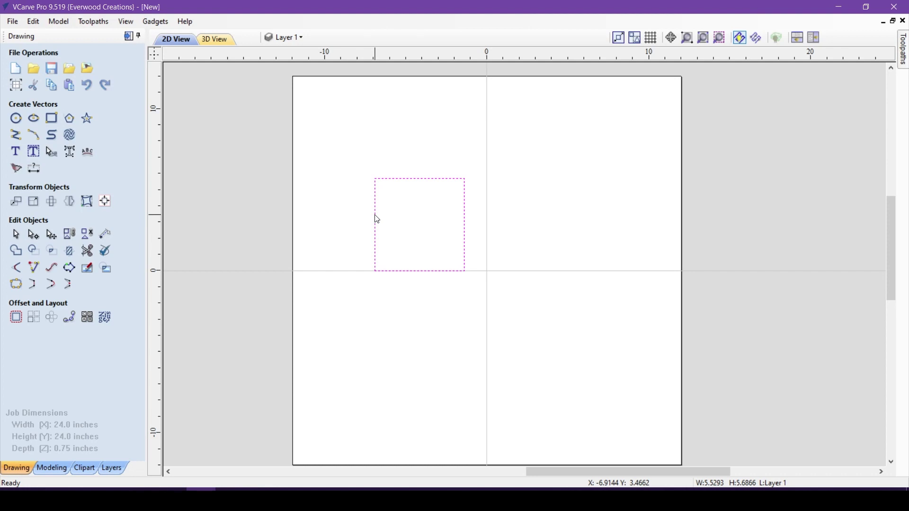
left_click(16, 201)
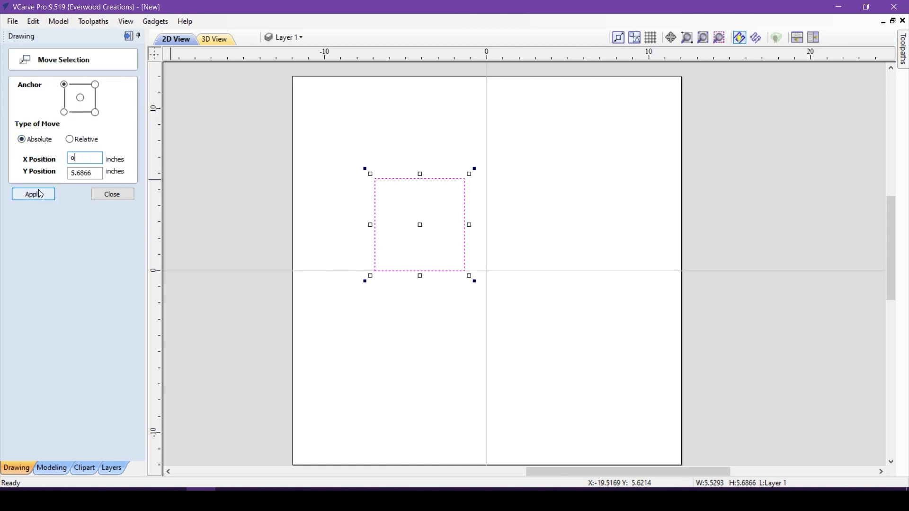
left_click(41, 194)
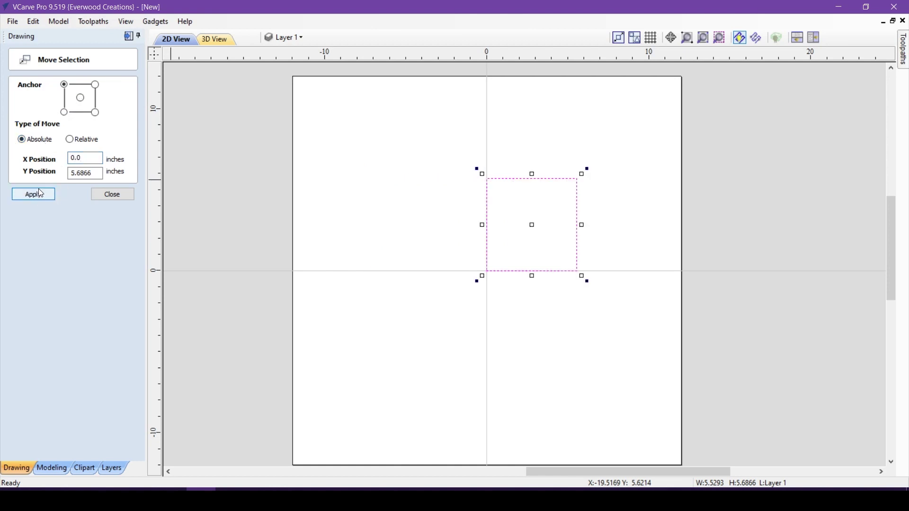
Move the square by its bottom-left anchor to an absolute X position of 5 inches
left_click(64, 113)
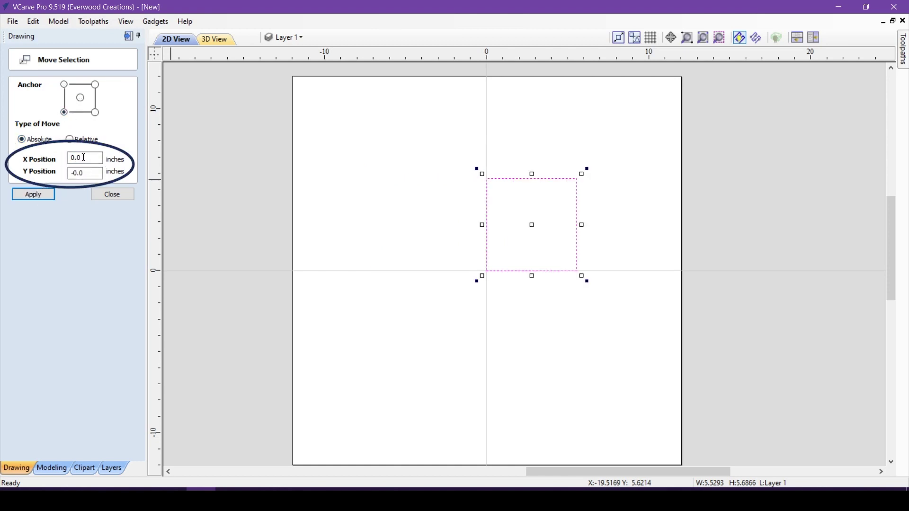
left_click_drag(87, 159, 65, 160)
type("5")
left_click(35, 195)
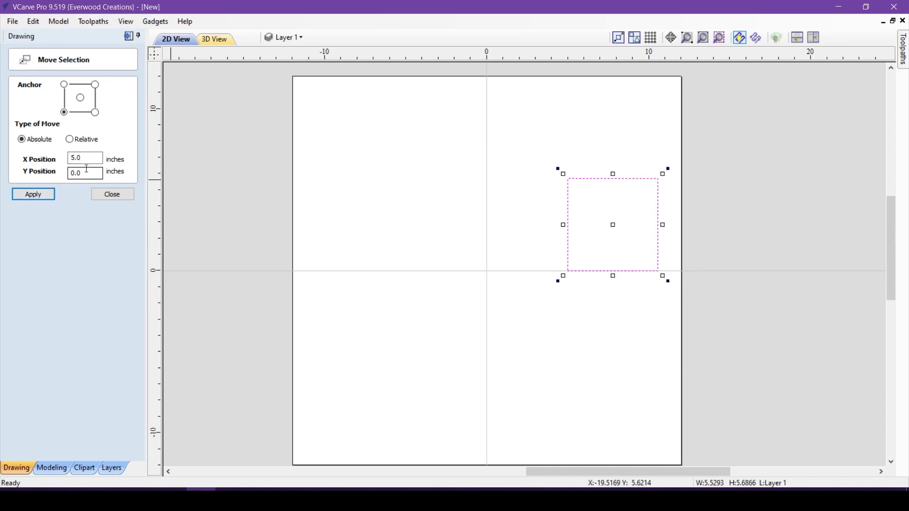
Place the square freely in the upper-left quadrant, and shift it 2 inches in X with a relative move
left_click_drag(575, 222, 376, 190)
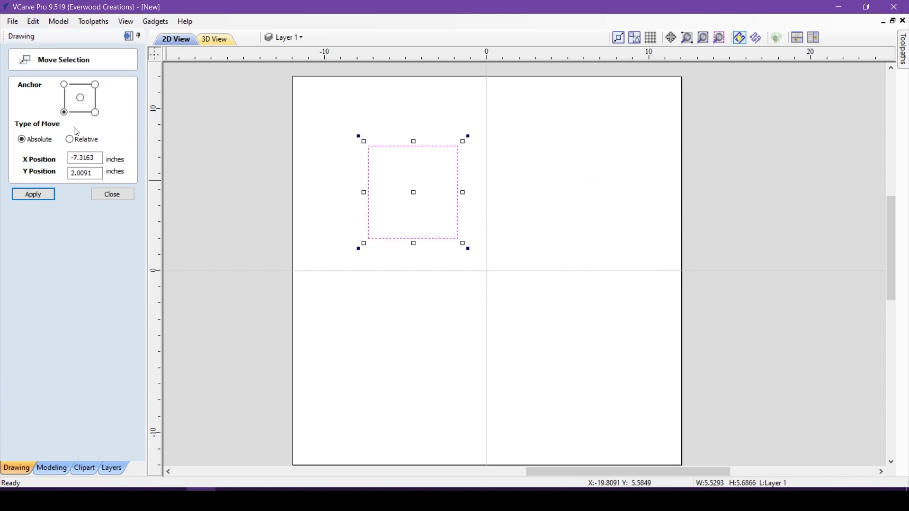
left_click(70, 139)
left_click_drag(90, 158, 60, 159)
type("2")
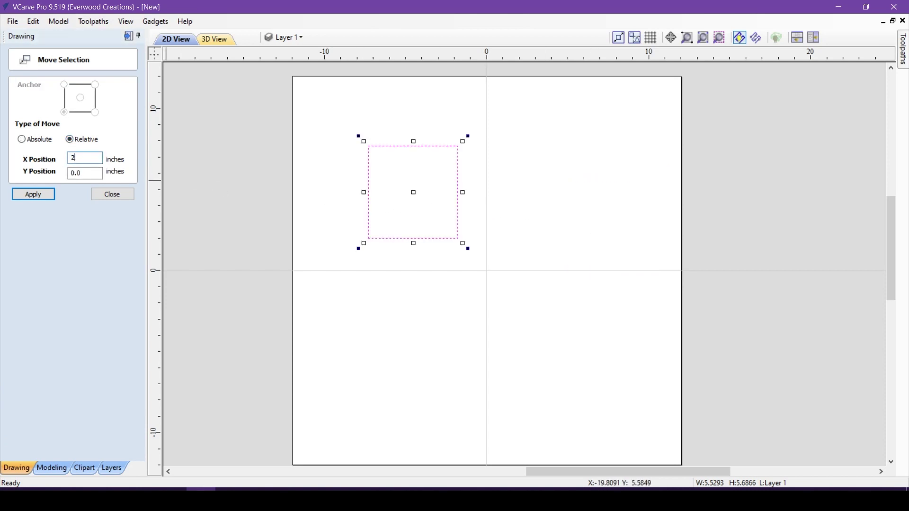
left_click(40, 195)
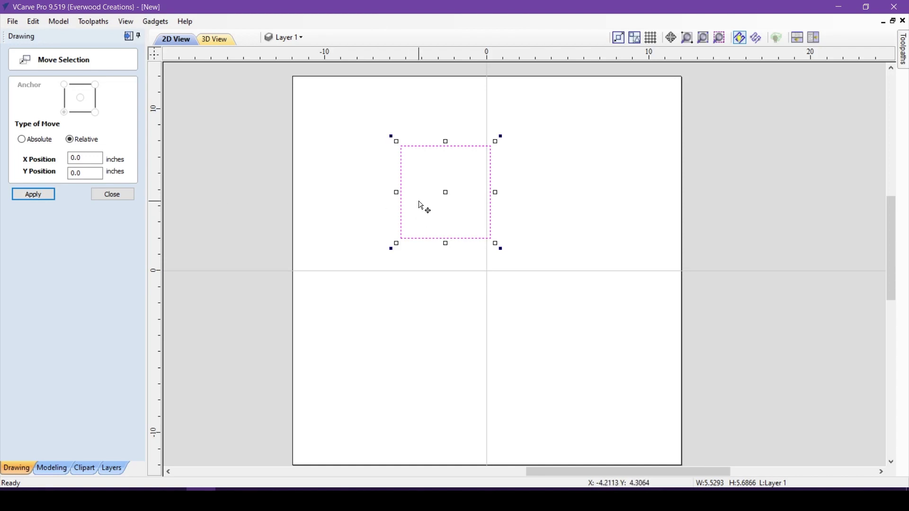
Shift the square another 2 inches in X with a relative move
left_click_drag(97, 158, 63, 159)
type("2")
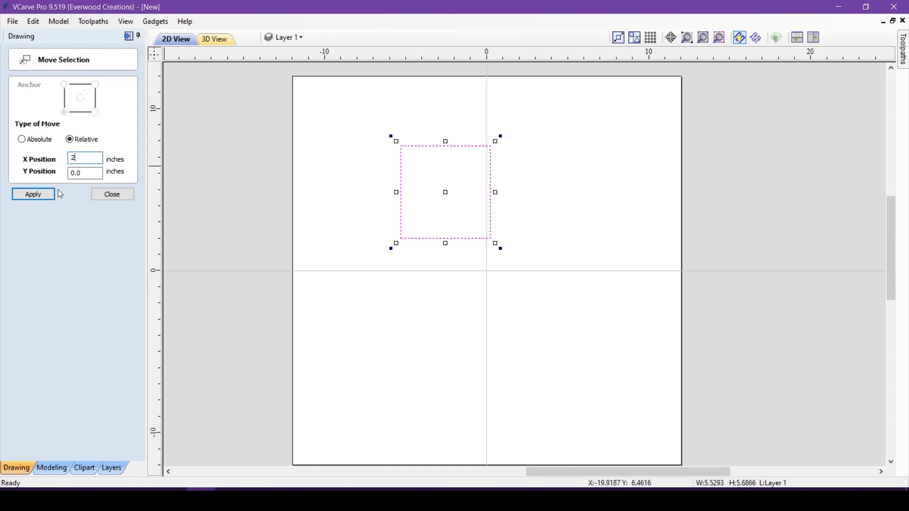
left_click(49, 197)
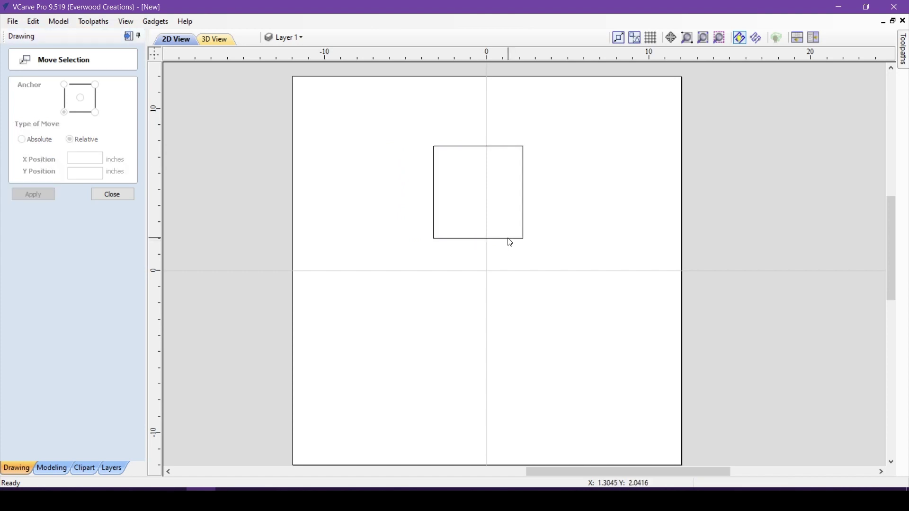
Reposition the square freely in the upper-left quadrant, and move its bottom-right anchor to absolute X 0, Y 0
left_click(509, 238)
left_click_drag(523, 213, 437, 180)
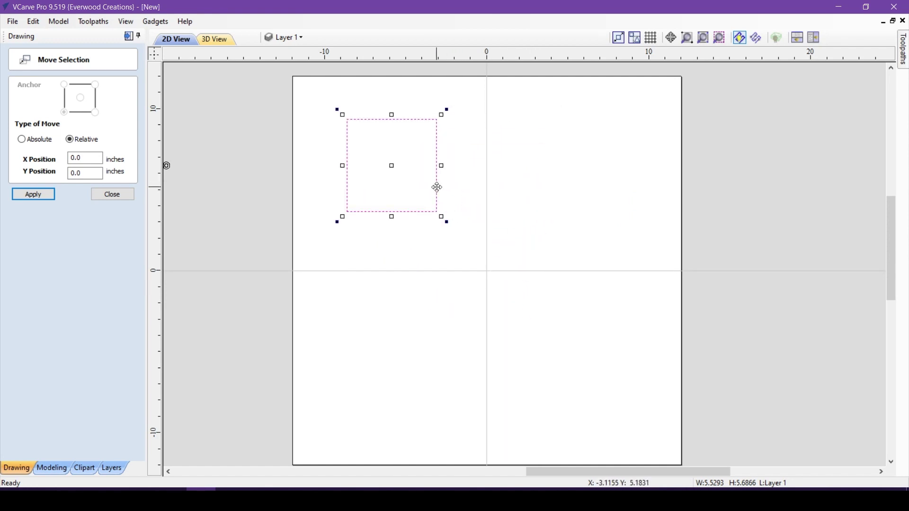
left_click(50, 139)
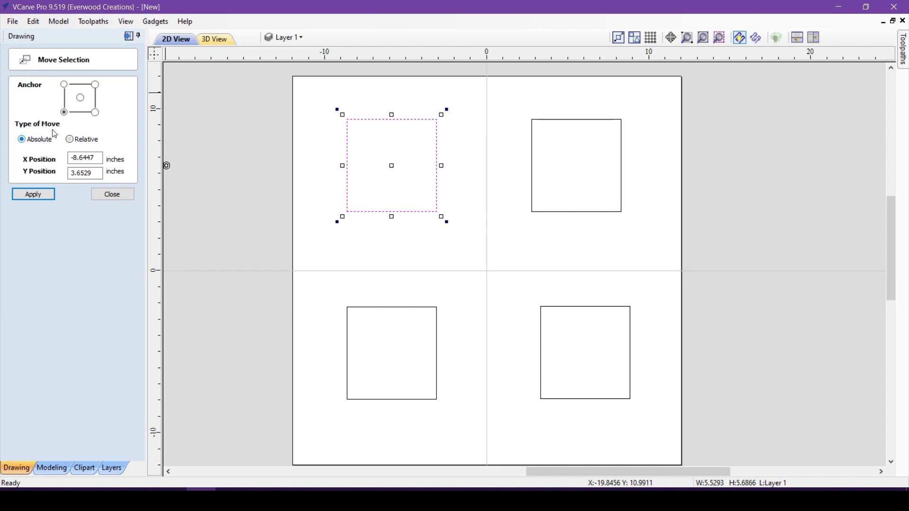
left_click(96, 113)
left_click_drag(100, 158, 70, 173)
type("00")
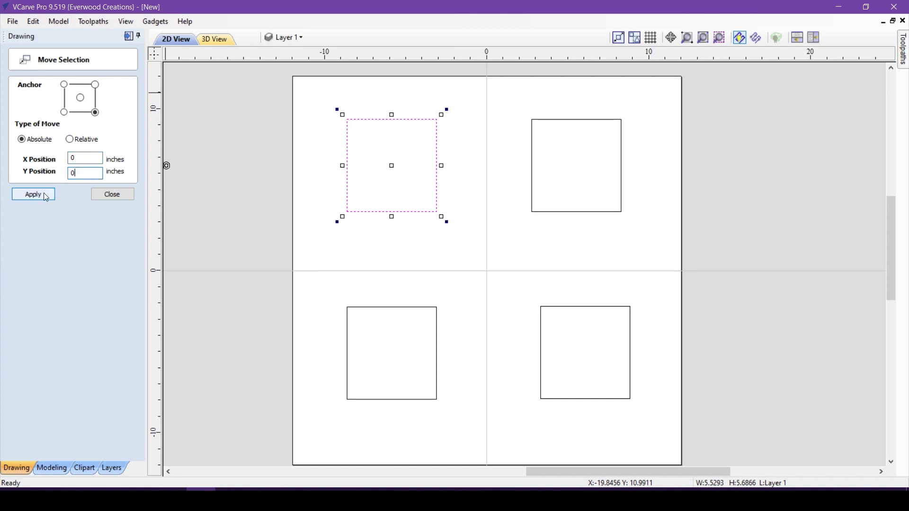
left_click(33, 194)
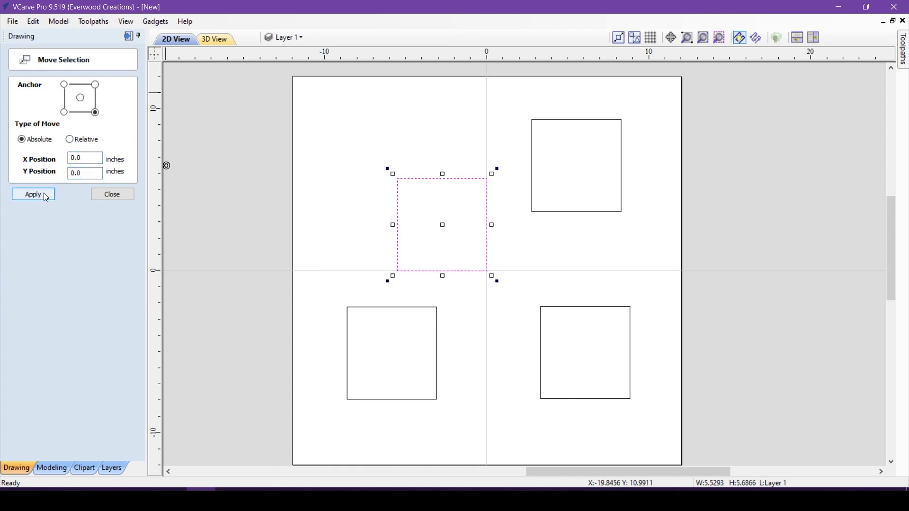
Move the upper-right square by its bottom-left anchor to absolute X 0, Y 0
left_click(565, 213)
left_click(64, 113)
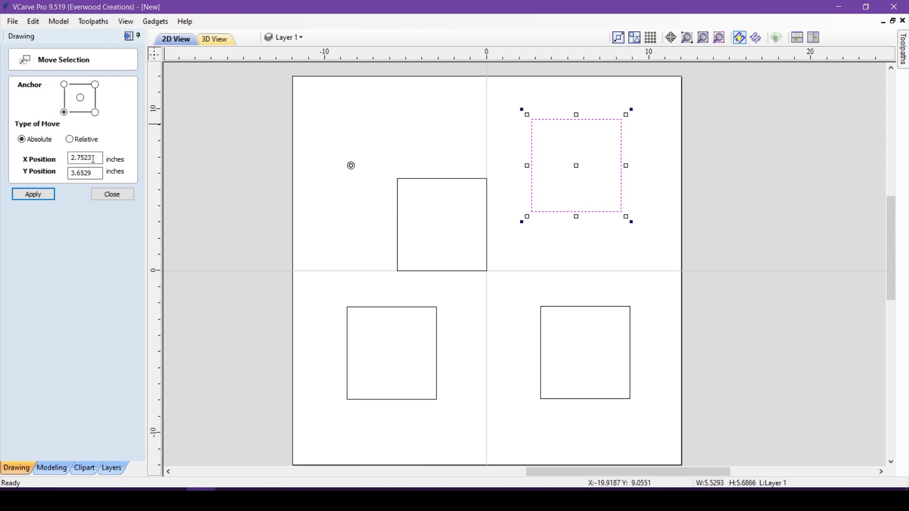
left_click_drag(100, 159, 40, 180)
type("0.0")
left_click(30, 197)
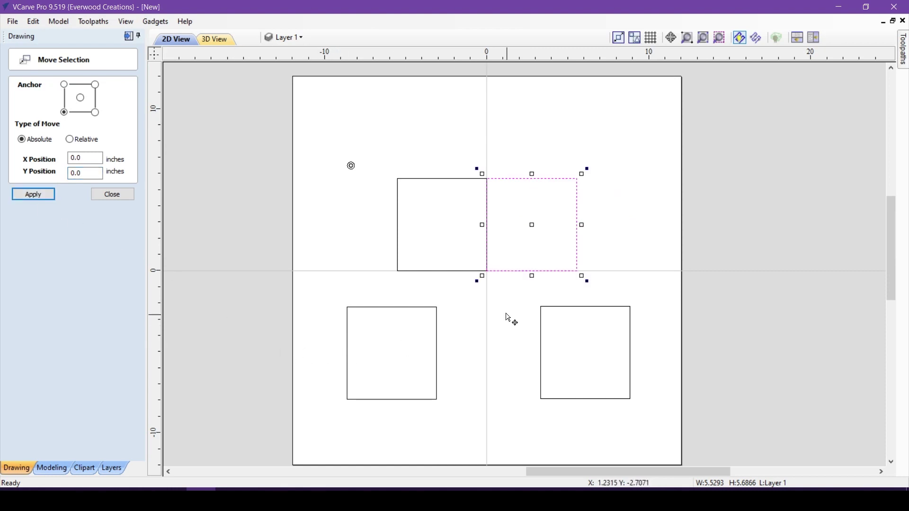
Move the lower-left square by its top-right anchor to absolute X 0, Y 0
left_click(398, 307)
left_click(95, 84)
double_click(96, 162)
type("0.0")
key("Tab")
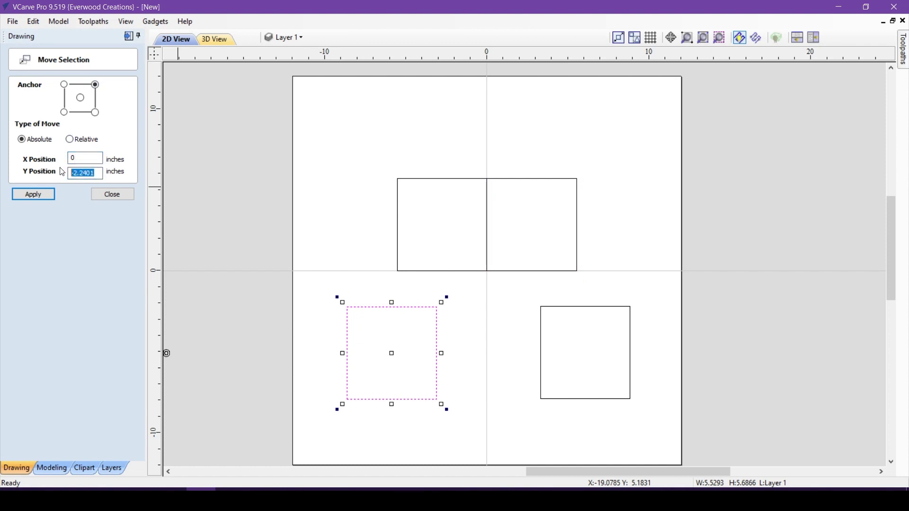
type("0.0")
key("Return")
Move the lower-right square by its top-left anchor to absolute X 0, Y 0, and finish moving objects
left_click(543, 323)
left_click(64, 85)
double_click(85, 158)
type("0")
key("Tab")
type("0")
left_click(33, 194)
left_click(547, 359)
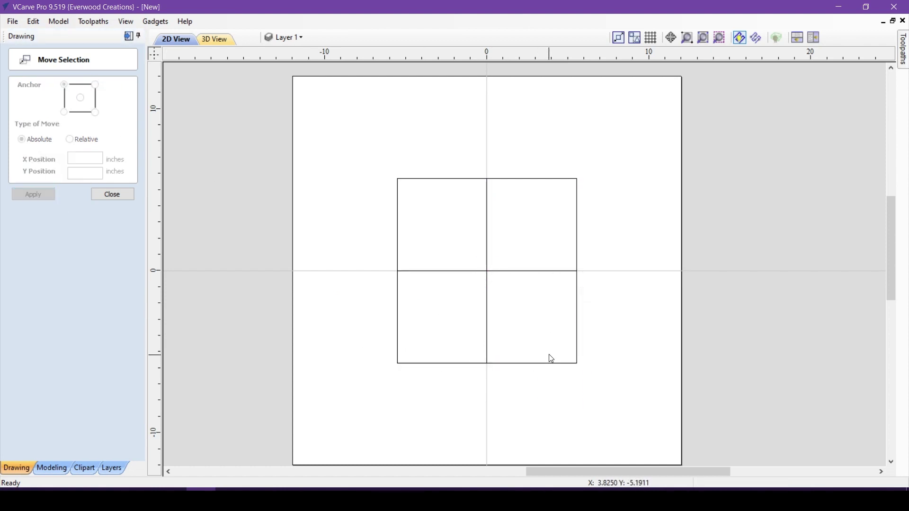
left_click(548, 364)
left_click_drag(548, 362, 487, 271)
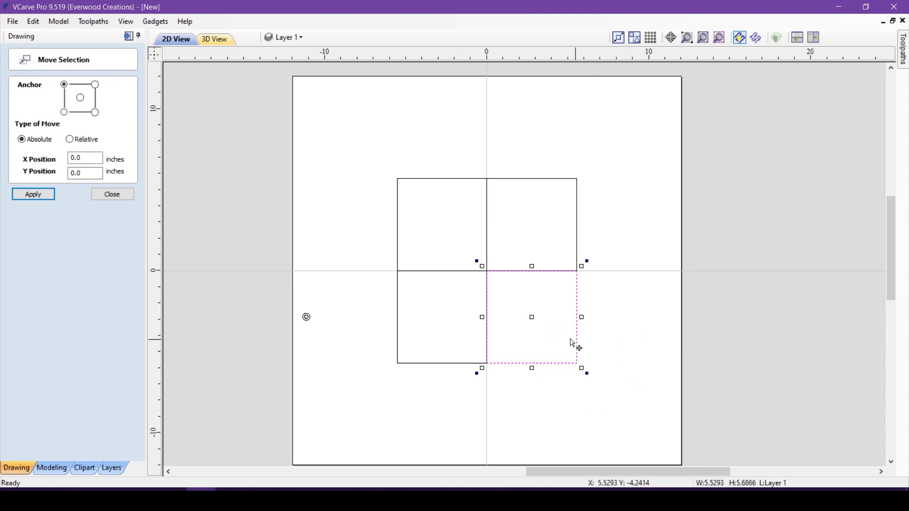
left_click(114, 193)
left_click(310, 339)
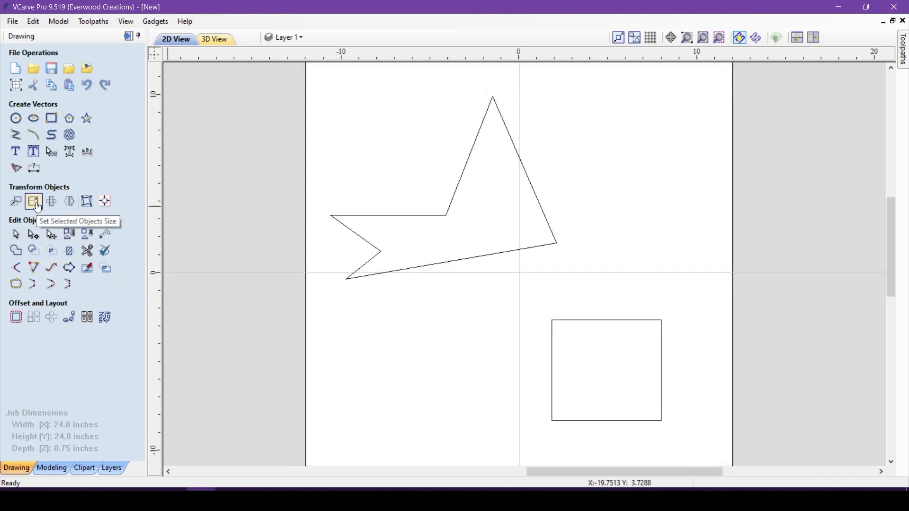
Resize the irregular polygon to 12 inches high from its top-left anchor, with width and height unlinked
left_click(444, 216)
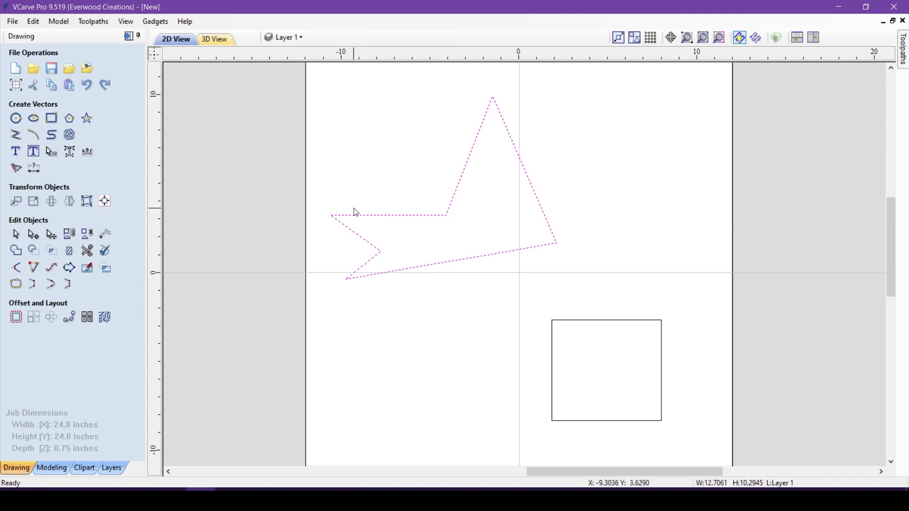
left_click(34, 202)
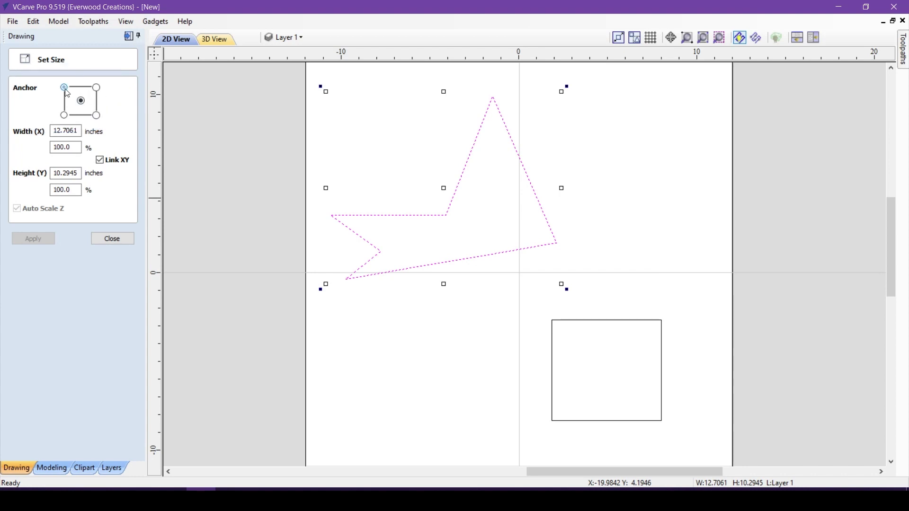
left_click(100, 160)
double_click(61, 174)
type("12")
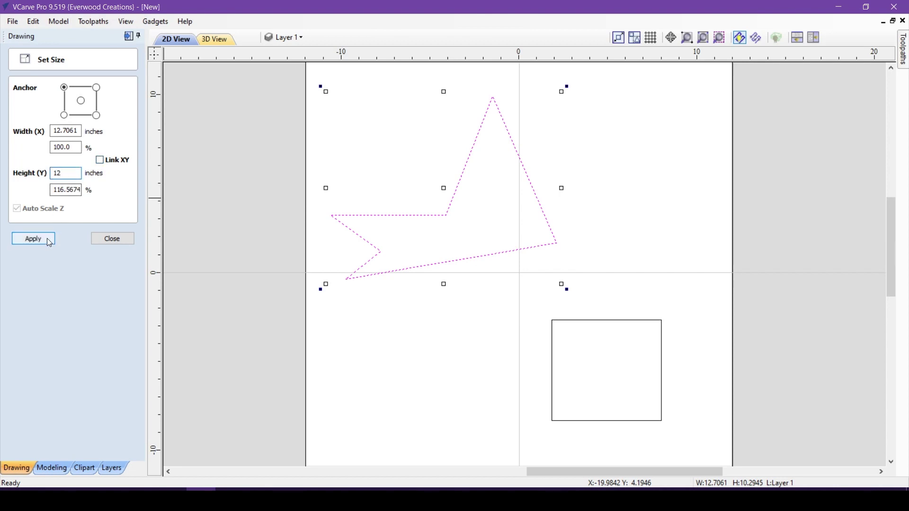
left_click(47, 237)
Set the irregular polygon's height to 9 inches
double_click(61, 173)
type("9")
left_click(47, 242)
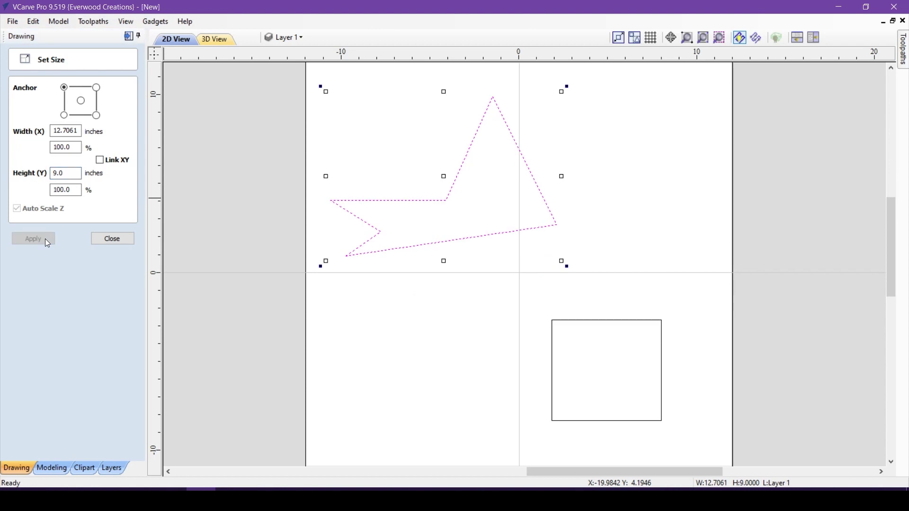
Set the irregular polygon's width to 12 inches
type("10")
left_click(41, 239)
type("12")
left_click(40, 239)
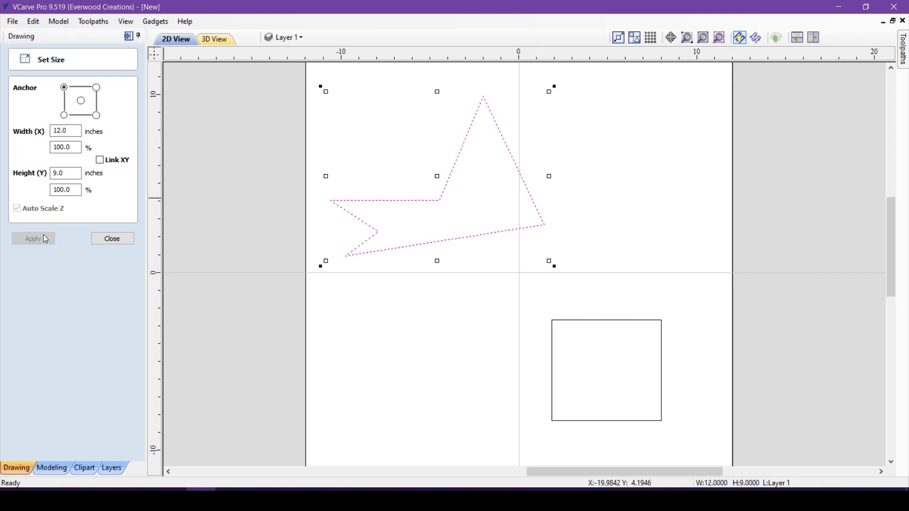
Resize the irregular polygon to 10 inches wide and 10 inches high from its center anchor
left_click(81, 101)
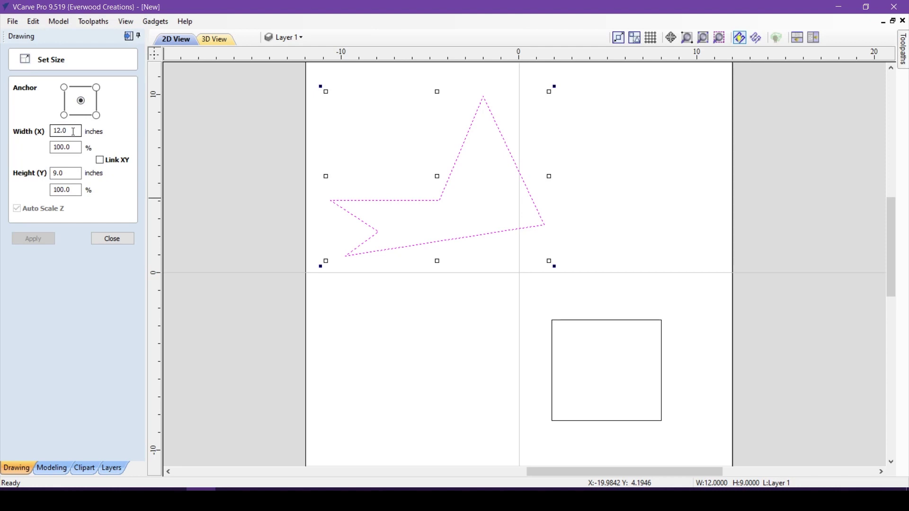
left_click_drag(79, 131, 51, 132)
type("10")
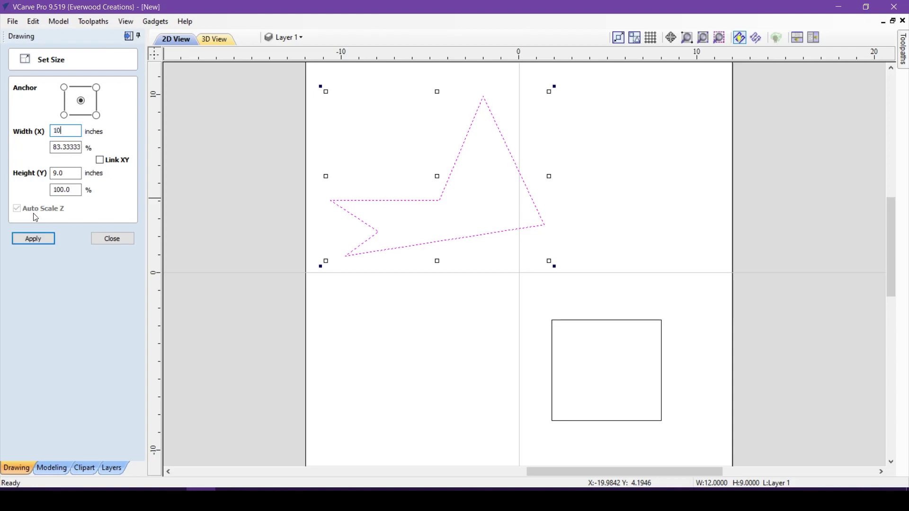
left_click(29, 239)
left_click_drag(76, 173, 42, 175)
type("10")
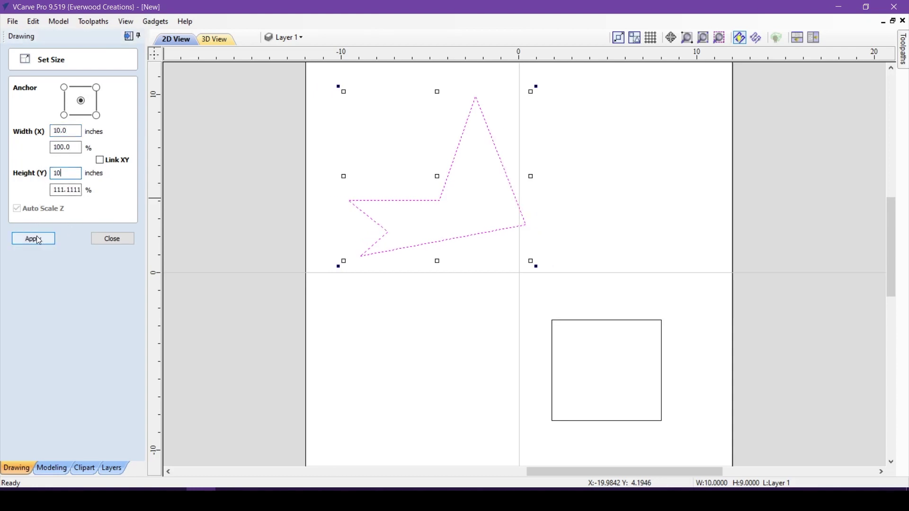
left_click(37, 243)
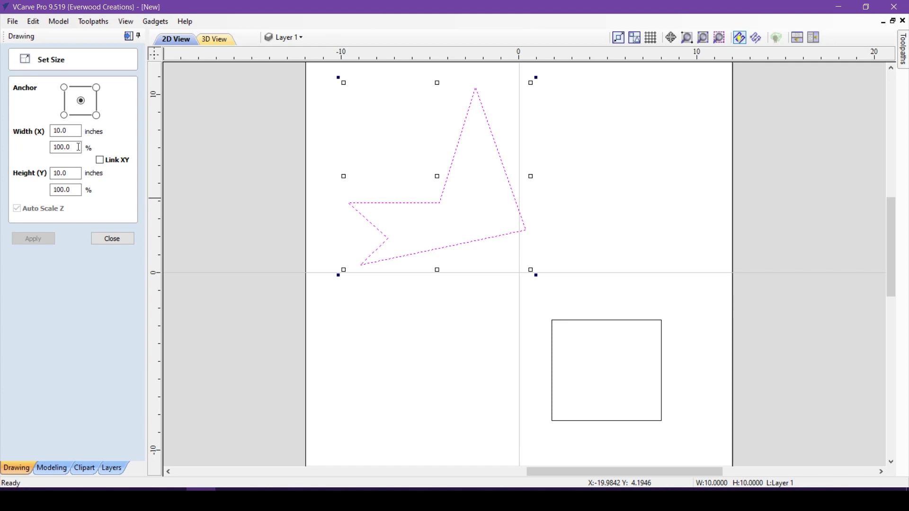
Link the polygon's width and height, and scale it proportionally to a width of 11 inches
left_click(100, 161)
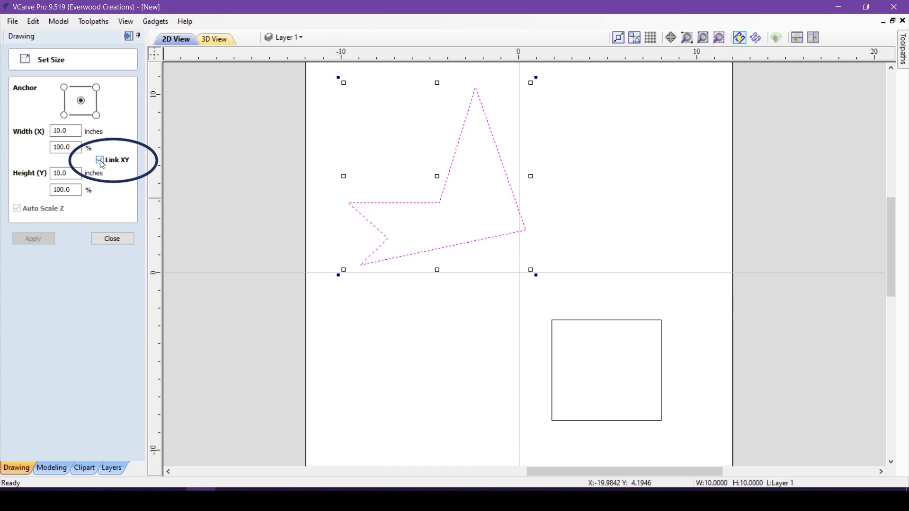
double_click(53, 132)
type("9")
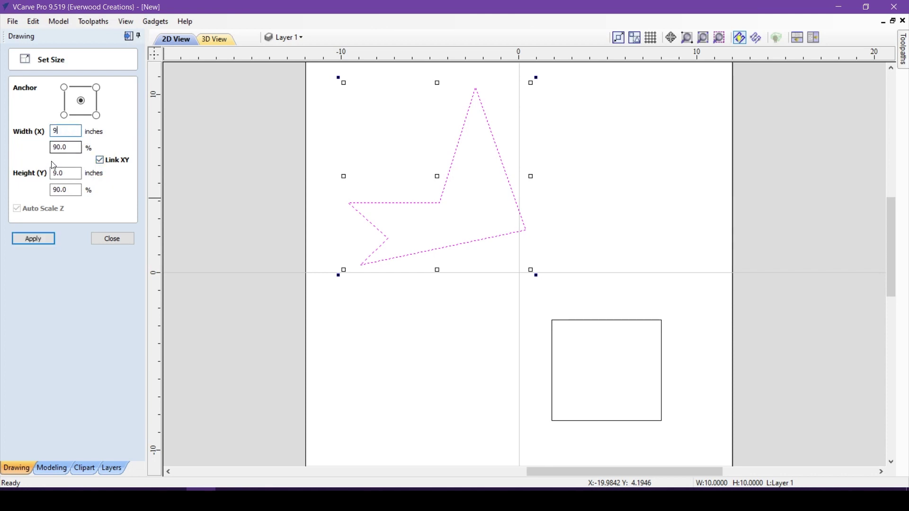
double_click(65, 131)
type("11")
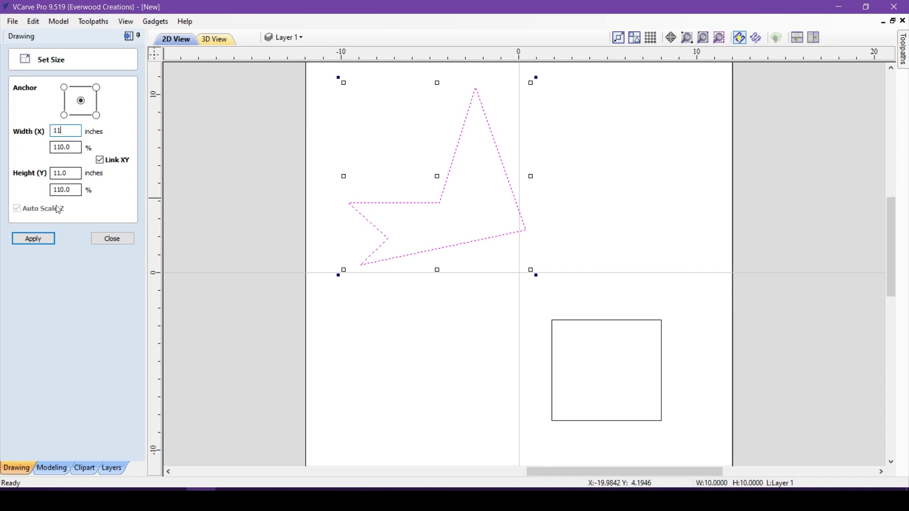
left_click(45, 239)
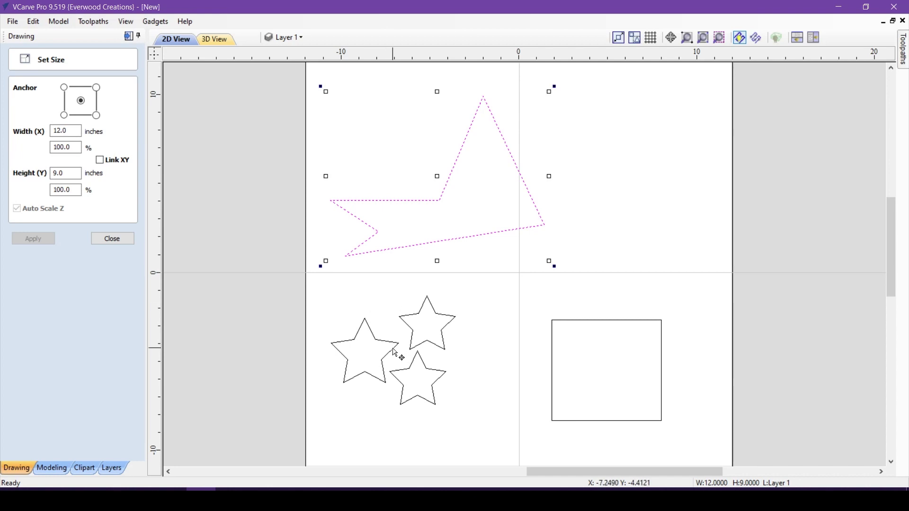
Link the star group's width and height, and scale it proportionally to a width of 8 inches
left_click(395, 353)
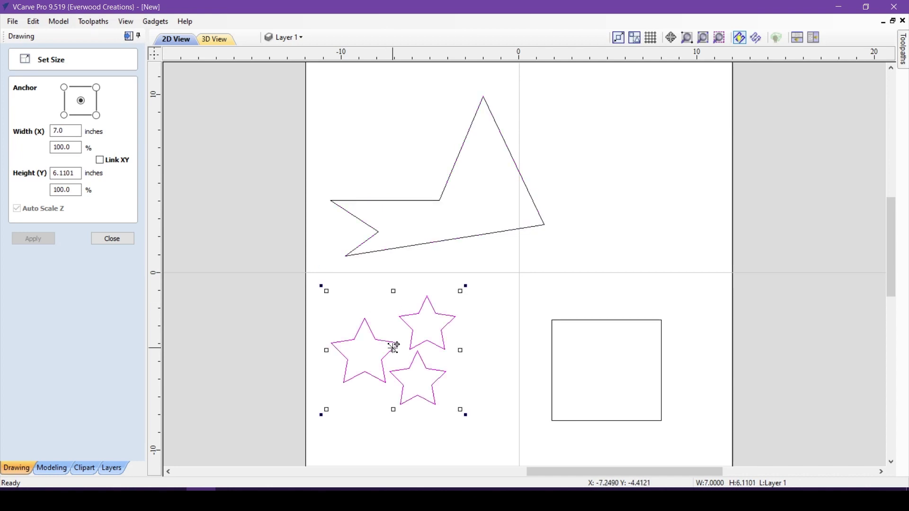
left_click(100, 160)
left_click_drag(71, 132, 49, 136)
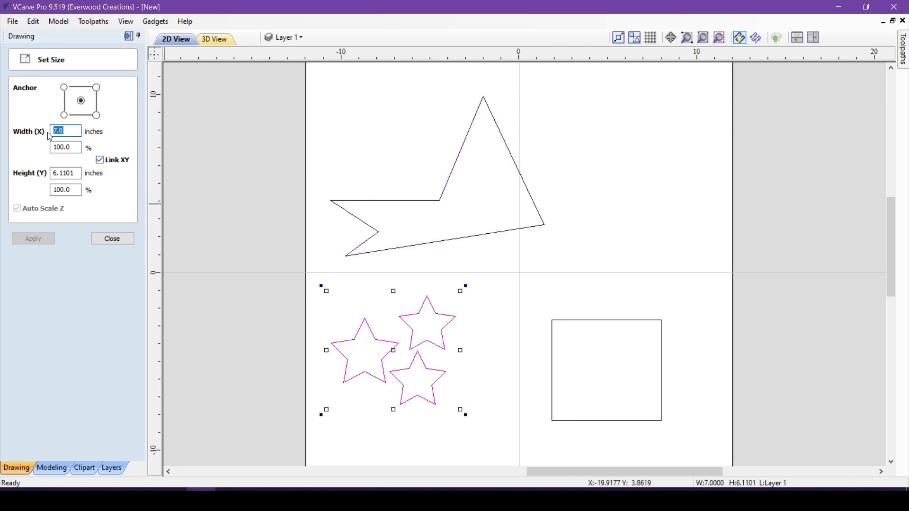
type("8")
left_click(41, 240)
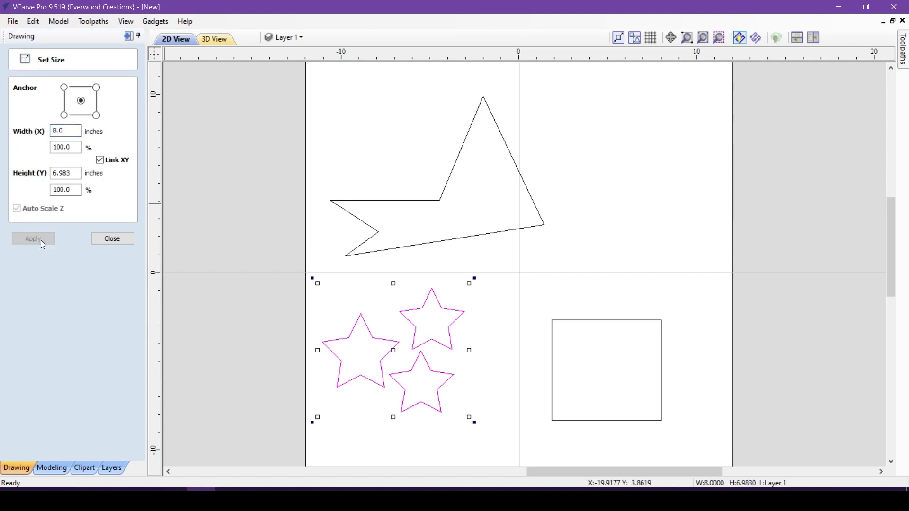
Scale the linked star group proportionally to a height of 7 inches, followed by 10 inches
left_click_drag(78, 173, 36, 180)
type("7")
left_click(25, 240)
left_click_drag(75, 177, 38, 174)
type("10")
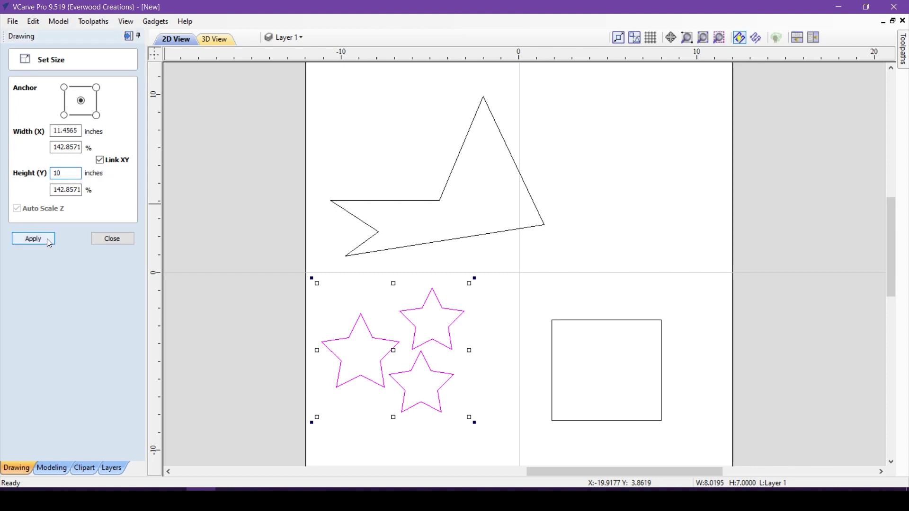
left_click(49, 243)
Scale the star group to a height of 9 inches, and move it about 1 inch right into the job area
left_click_drag(76, 173, 35, 173)
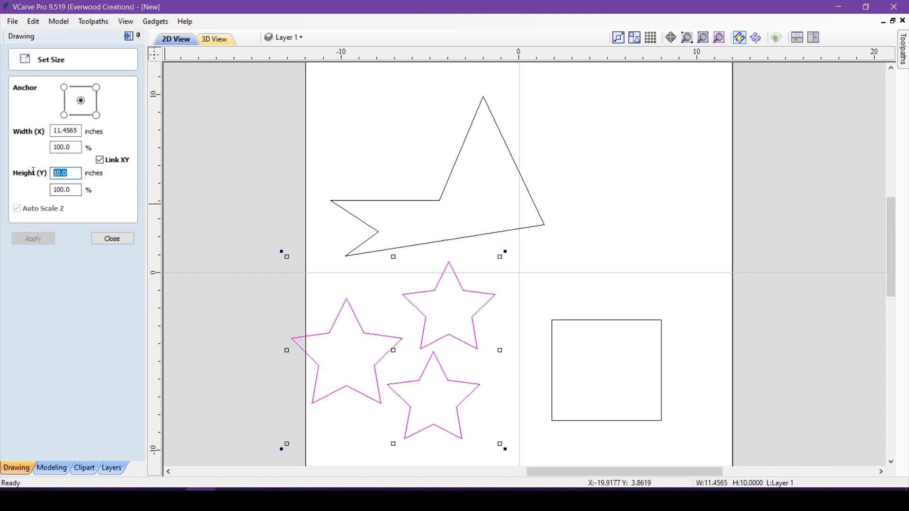
type("9")
left_click(42, 239)
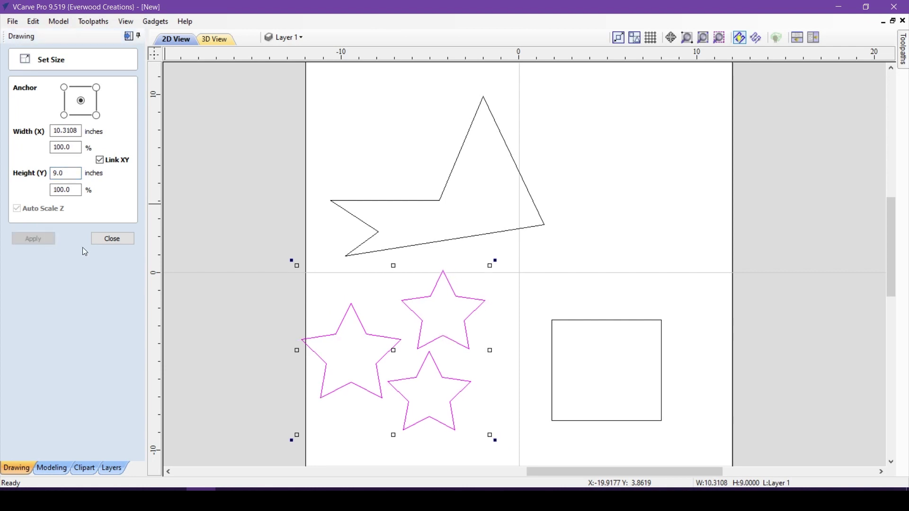
left_click_drag(380, 385, 398, 387)
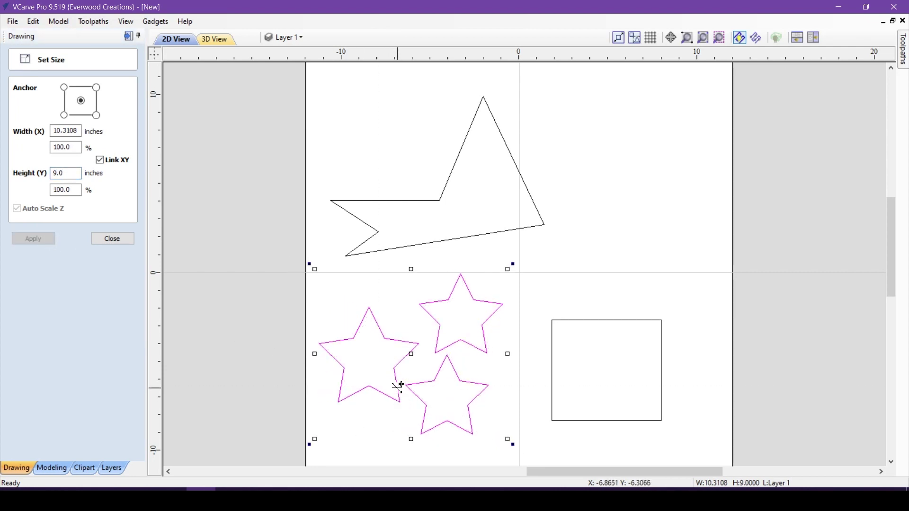
left_click(253, 320)
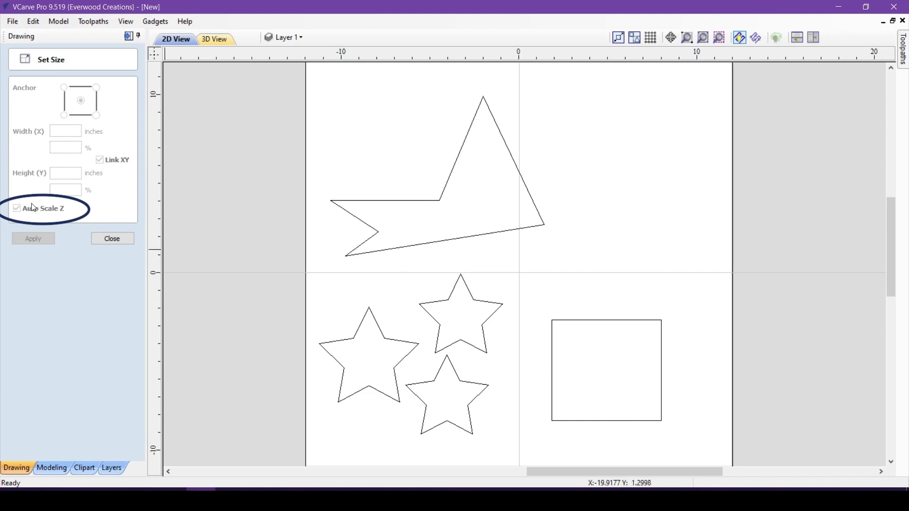
Resize the irregular polygon with its selection handles to 10 inches wide and about 8.86 inches high
left_click(347, 256)
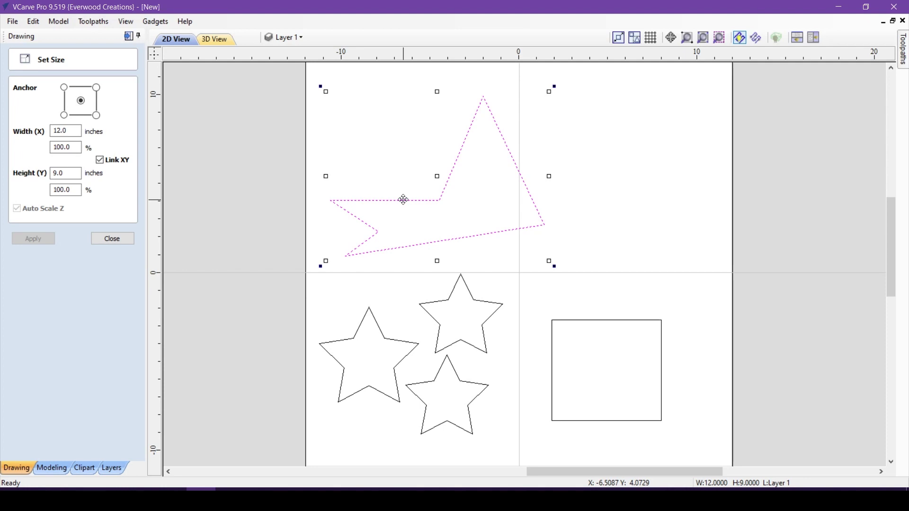
left_click(266, 168)
left_click(439, 201)
mouse_move(549, 176)
left_mouse_down()
mouse_move(640, 180)
mouse_move(558, 171)
left_mouse_up()
mouse_move(443, 262)
left_mouse_down()
mouse_move(448, 335)
mouse_move(454, 253)
left_mouse_up()
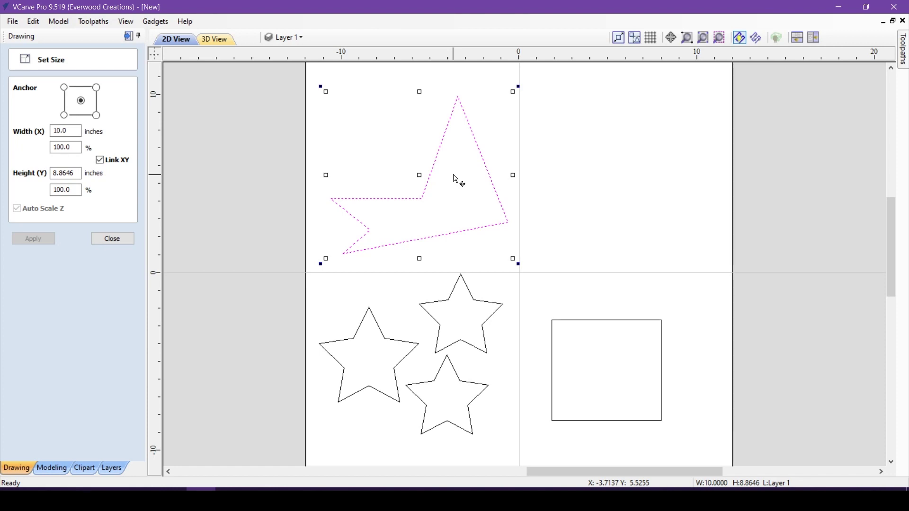
left_click_drag(421, 259, 421, 259)
Stretch the rectangle downward from its lower edge to an exact height of 7 inches
left_click(628, 321)
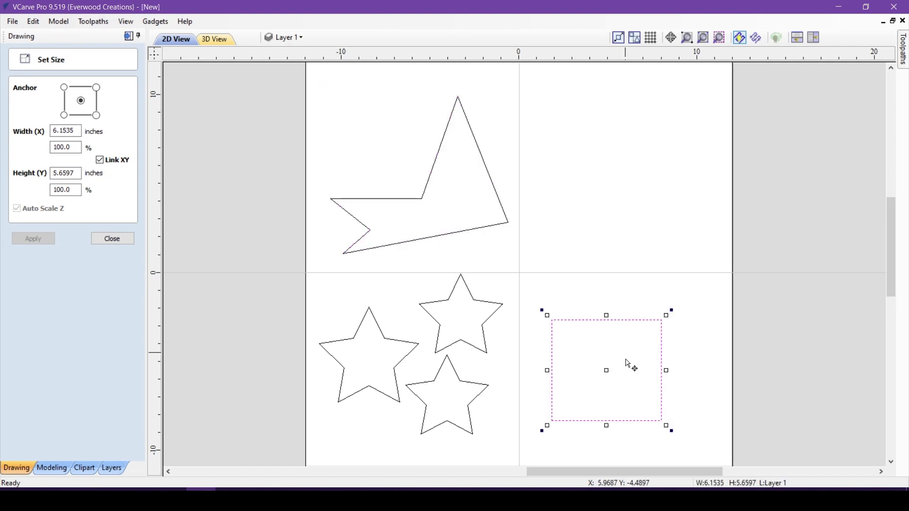
mouse_move(606, 425)
left_mouse_down()
mouse_move(597, 445)
mouse_move(596, 415)
mouse_move(593, 434)
left_mouse_up()
key("7")
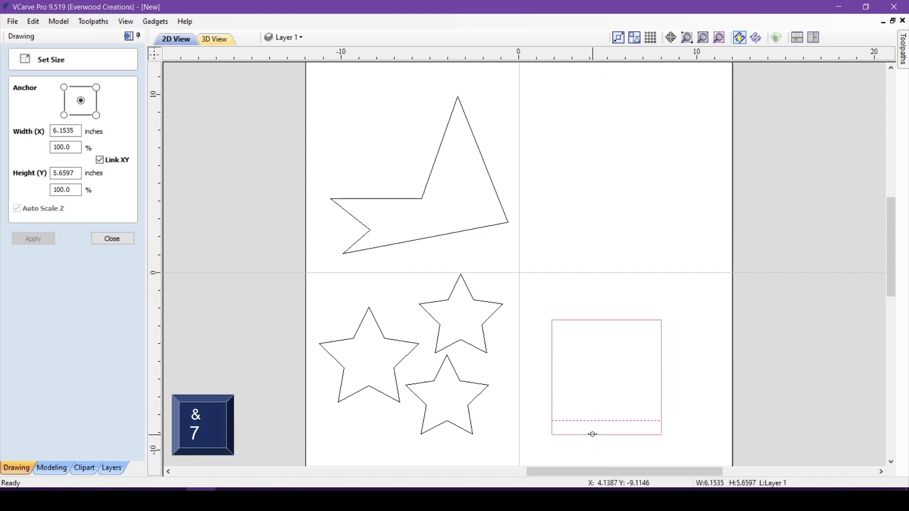
key("Return")
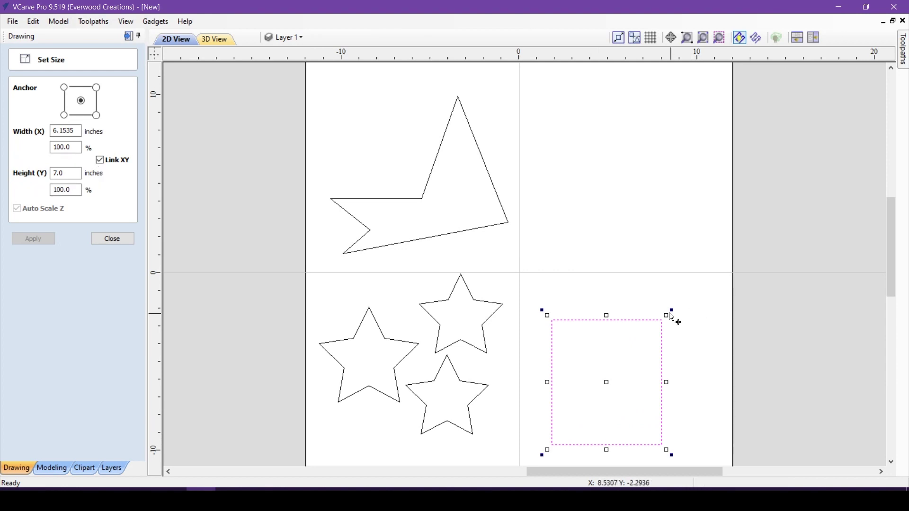
Stretch the rectangle from its upper-right corner, entering 5W6D as its exact dimensions during the resize
left_click_drag(668, 311, 708, 299)
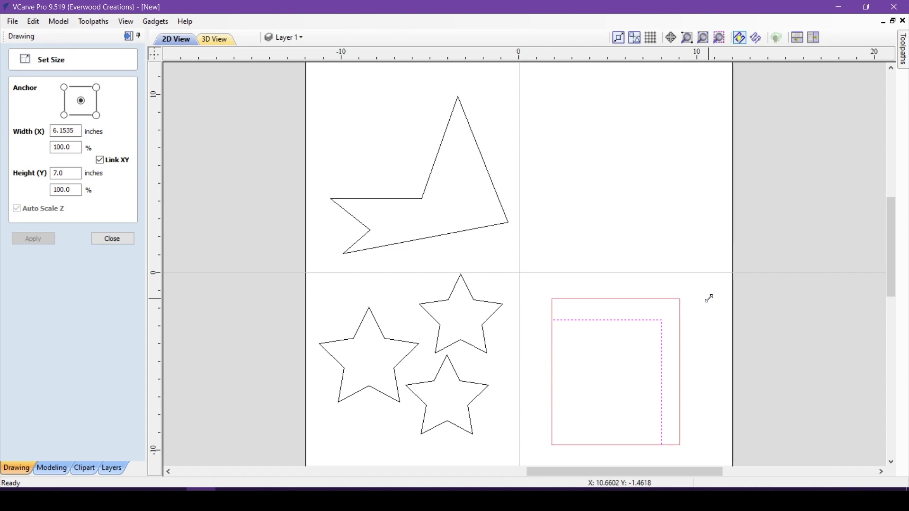
left_click_drag(708, 298, 725, 287)
key("5")
key("w")
key("6")
key("d")
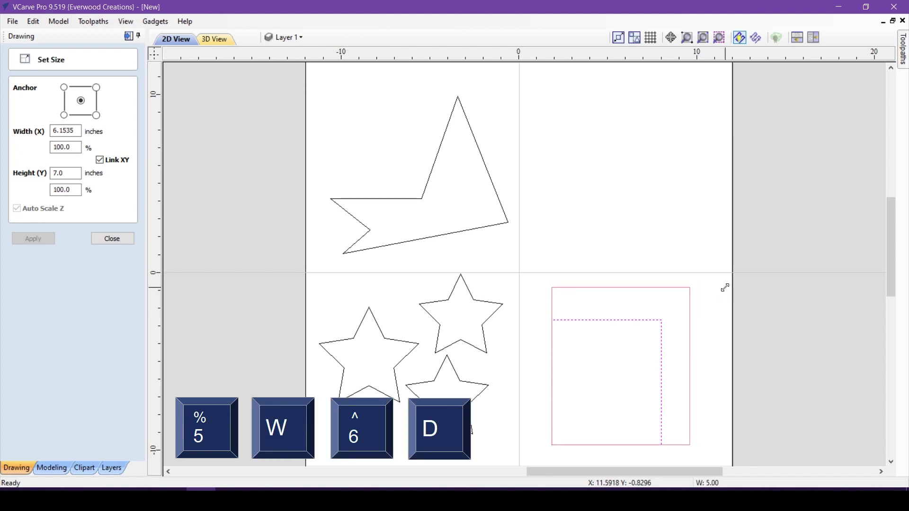
left_click_drag(724, 287, 727, 292)
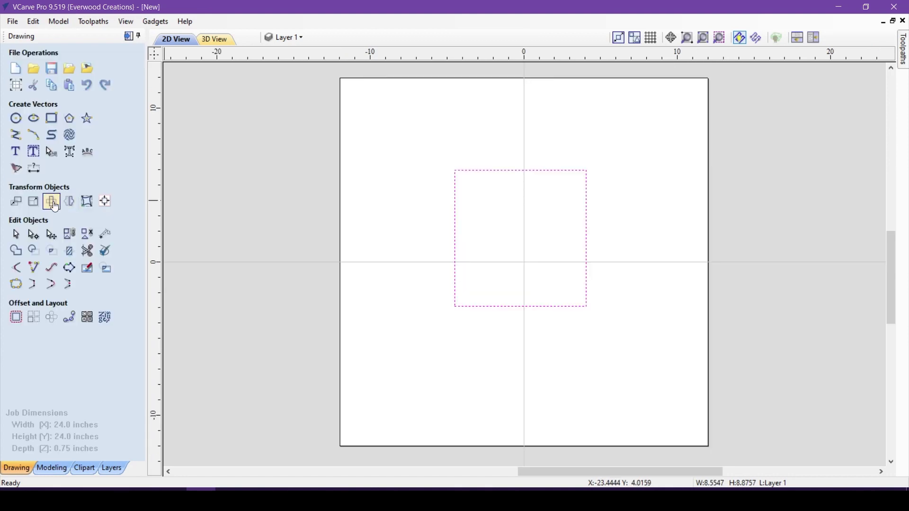
Start rotating the centered rectangle, place its pivot at about X -2.59, Y -1.03, and turn it slightly around that point
left_click(51, 202)
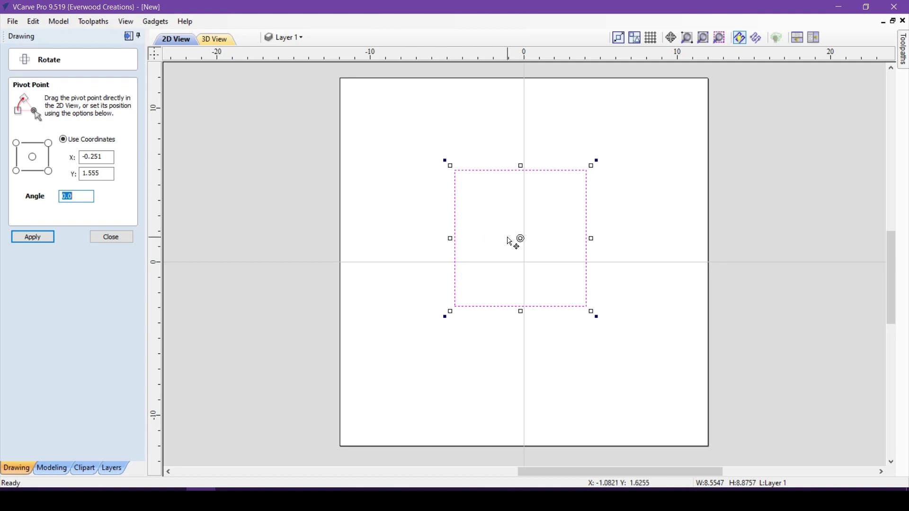
mouse_move(521, 237)
left_mouse_down()
mouse_move(476, 196)
mouse_move(505, 272)
mouse_move(484, 278)
left_mouse_up()
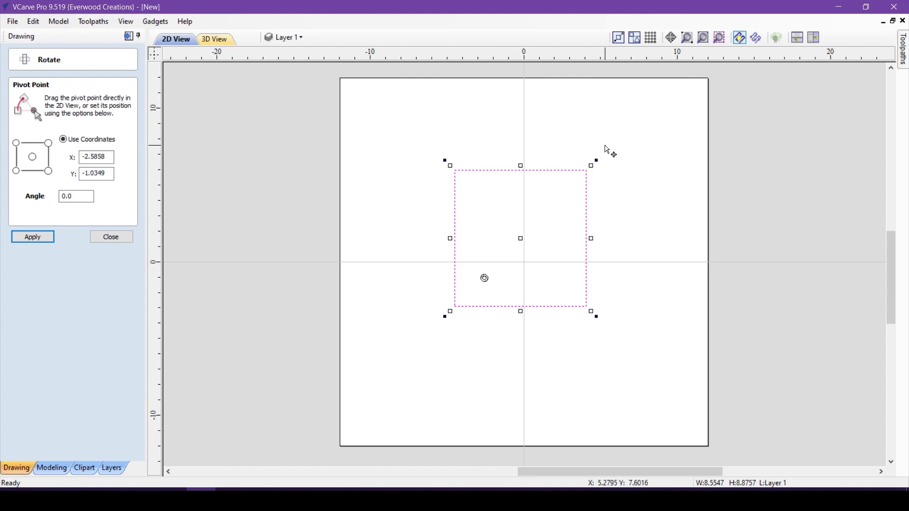
mouse_move(593, 161)
left_mouse_down()
mouse_move(634, 256)
mouse_move(604, 170)
mouse_move(592, 162)
left_mouse_up()
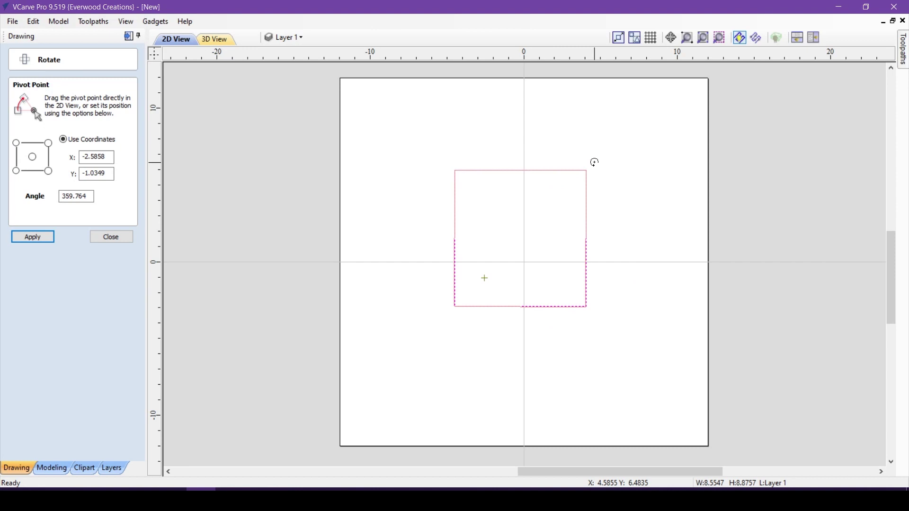
Rotate the rectangle in turn around its center, upper-left corner and upper-right corner pivots
left_click(32, 156)
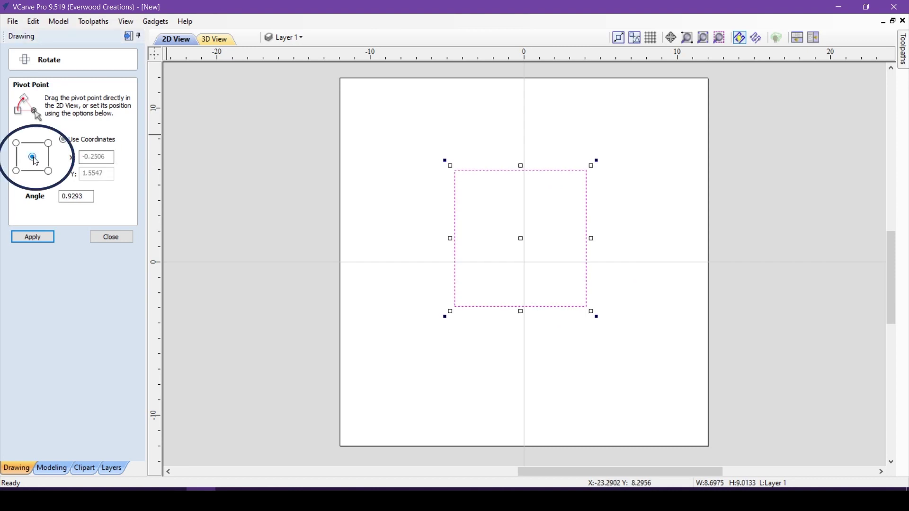
left_click(17, 144)
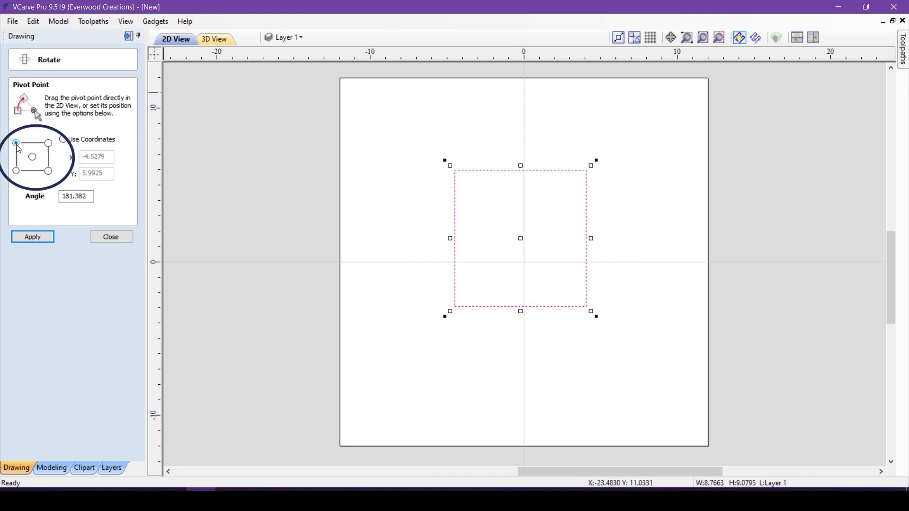
mouse_move(596, 161)
left_mouse_down()
mouse_move(586, 101)
mouse_move(591, 154)
mouse_move(594, 117)
left_mouse_up()
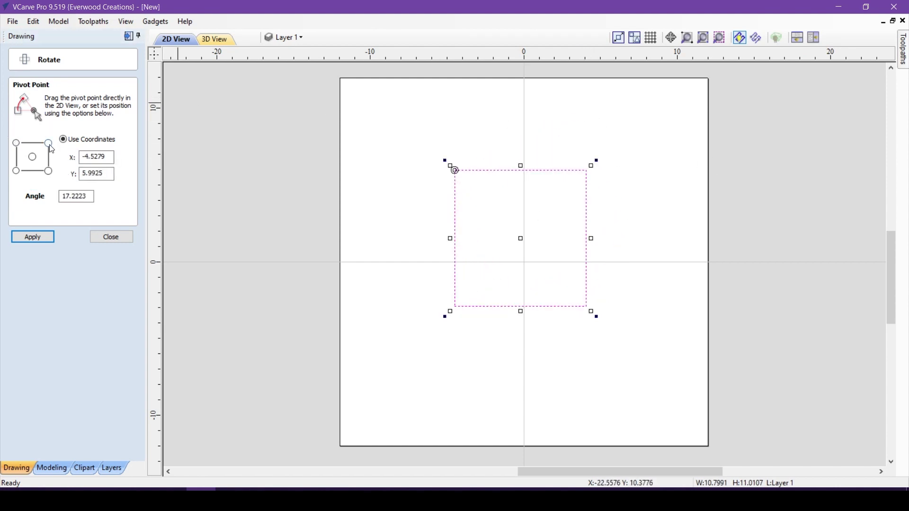
mouse_move(596, 161)
left_mouse_down()
mouse_move(613, 192)
mouse_move(596, 149)
left_mouse_up()
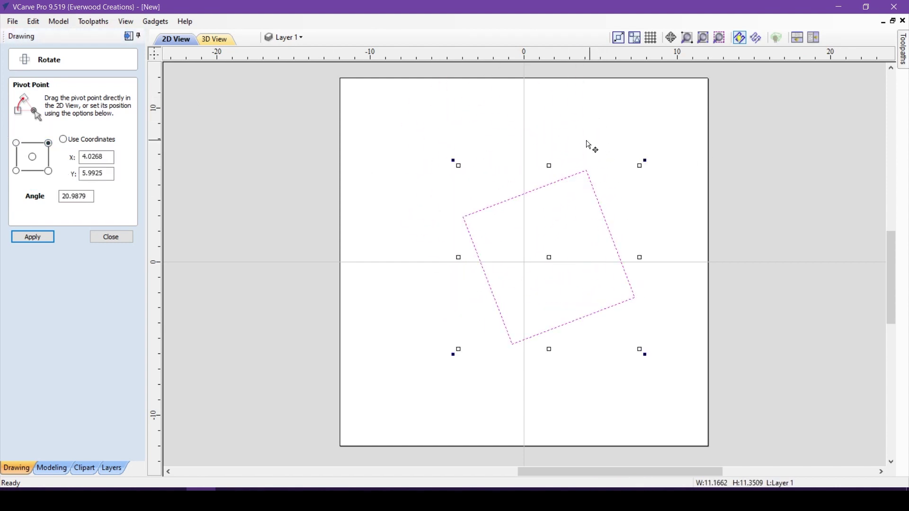
Rotate the rectangle around its lower-left corner pivot and around its center
left_click(16, 171)
mouse_move(448, 321)
left_mouse_down()
mouse_move(434, 298)
mouse_move(440, 319)
mouse_move(447, 315)
left_mouse_up()
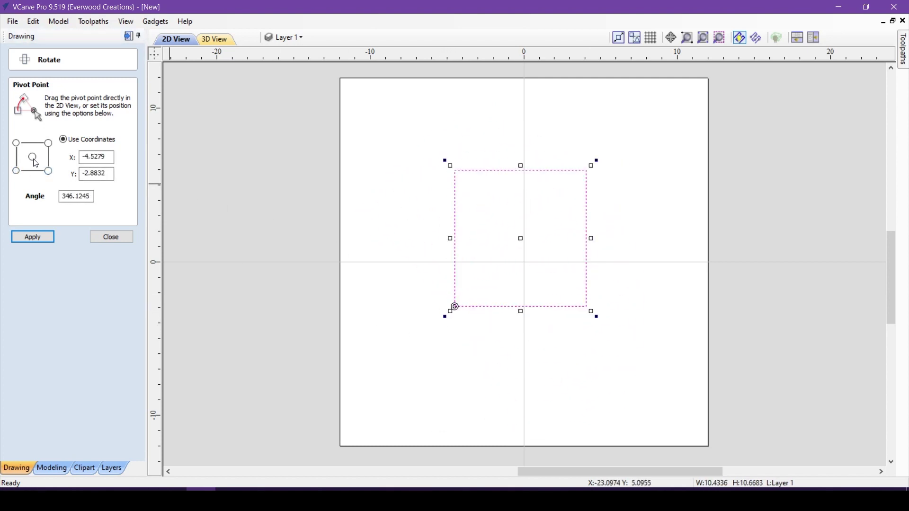
left_click_drag(596, 315, 470, 316)
Set the rotation pivot to coordinates X 0.0, Y 0.0 and rotate the rectangle around that point
left_click(64, 140)
key("Tab")
type("0.0")
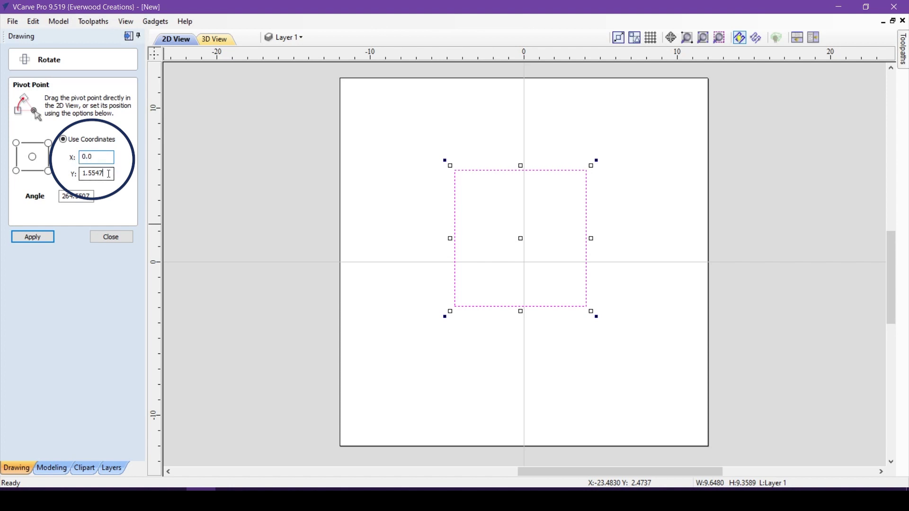
key("Tab")
type("0")
left_click(33, 236)
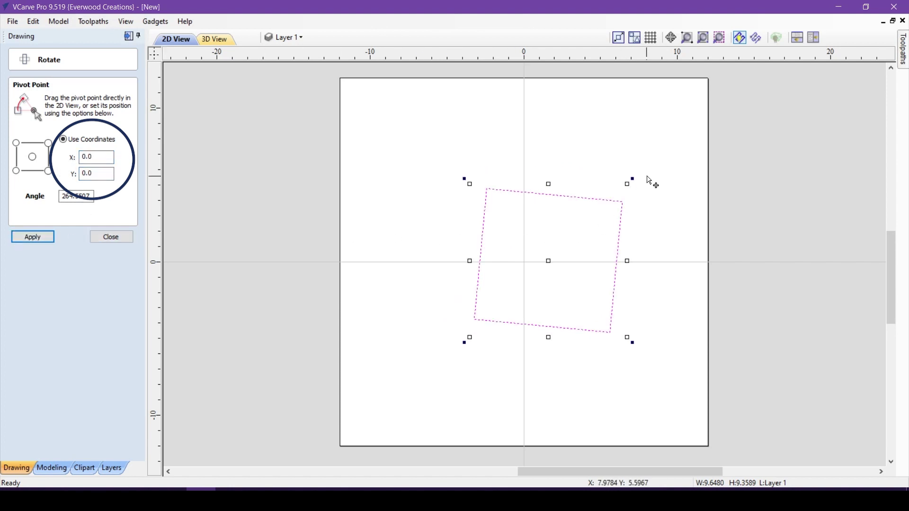
left_click_drag(646, 181, 432, 260)
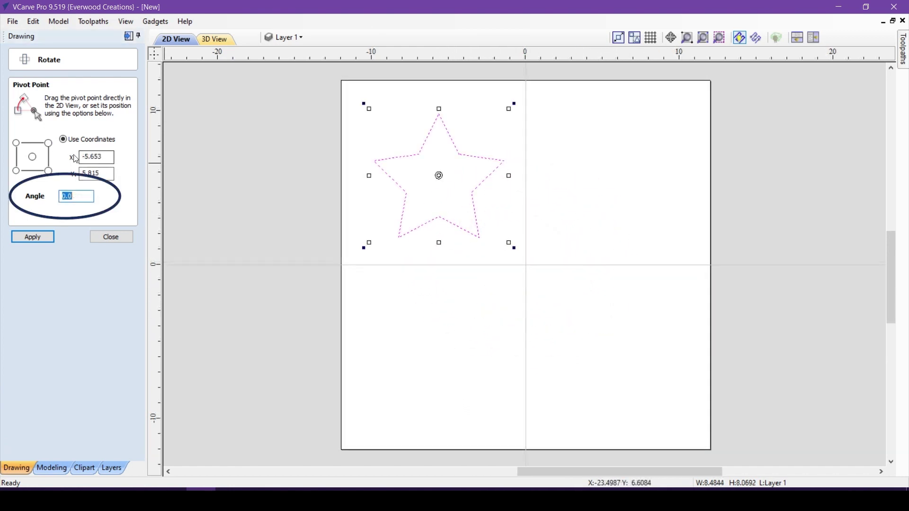
Rotate the star 360 degrees about its center pivot
left_click(33, 156)
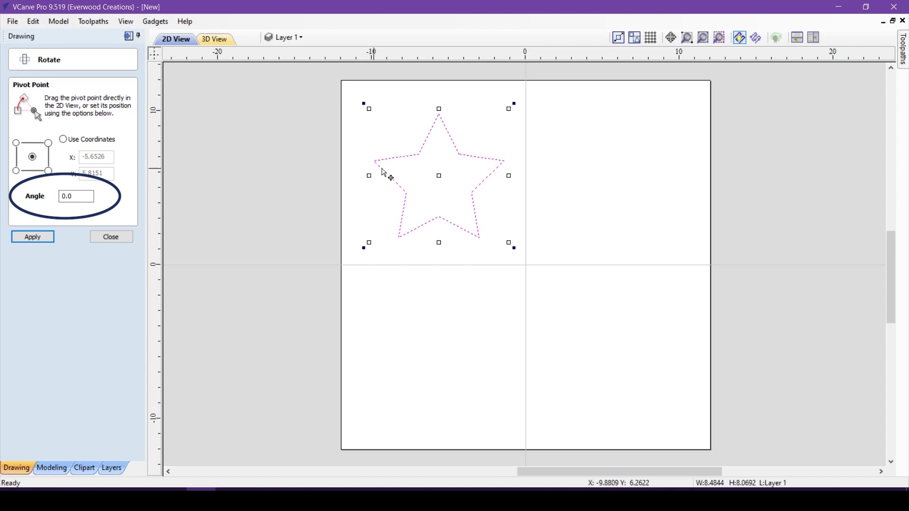
double_click(99, 196)
type("360")
left_click(34, 236)
Rotate the star by 180 degrees twice and by 90 degrees once about its center
type("180")
left_click(25, 237)
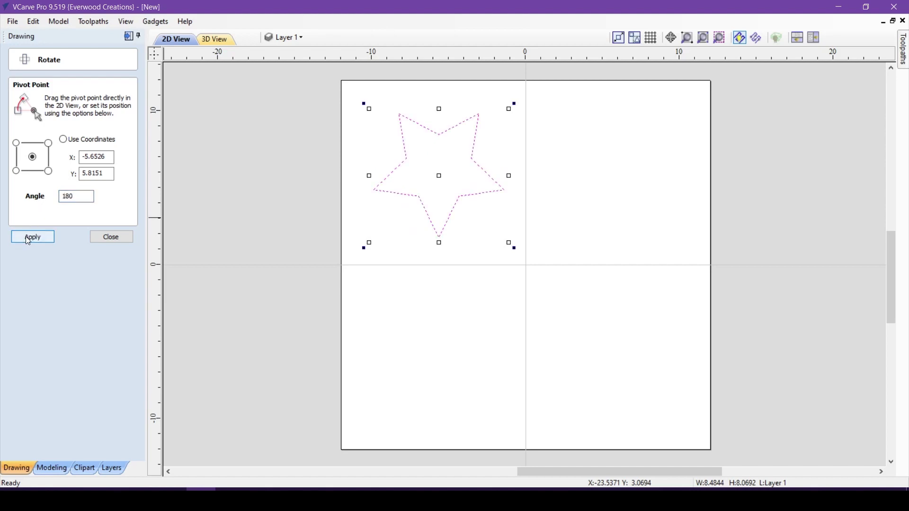
left_click(27, 237)
type("90")
left_click(42, 236)
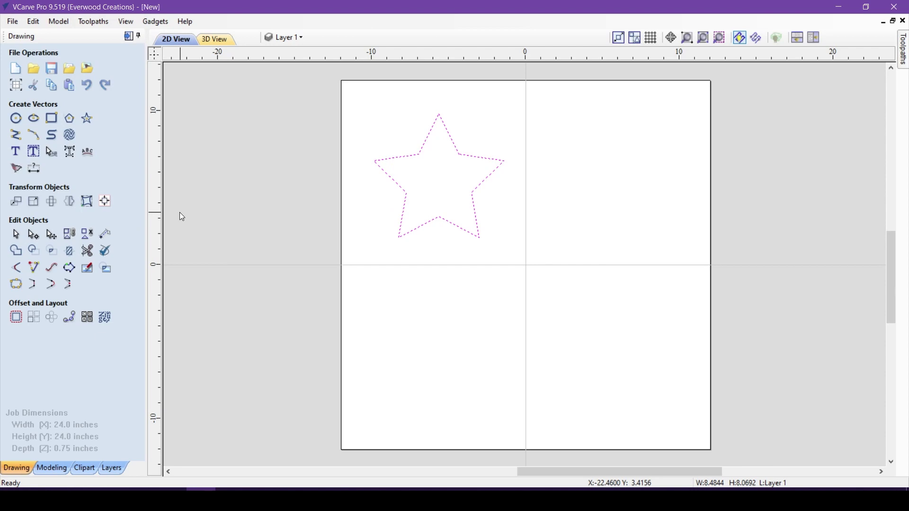
Open the Mirror tool for the star and turn off both the mirrored copy and flipping about the job center
left_click(72, 205)
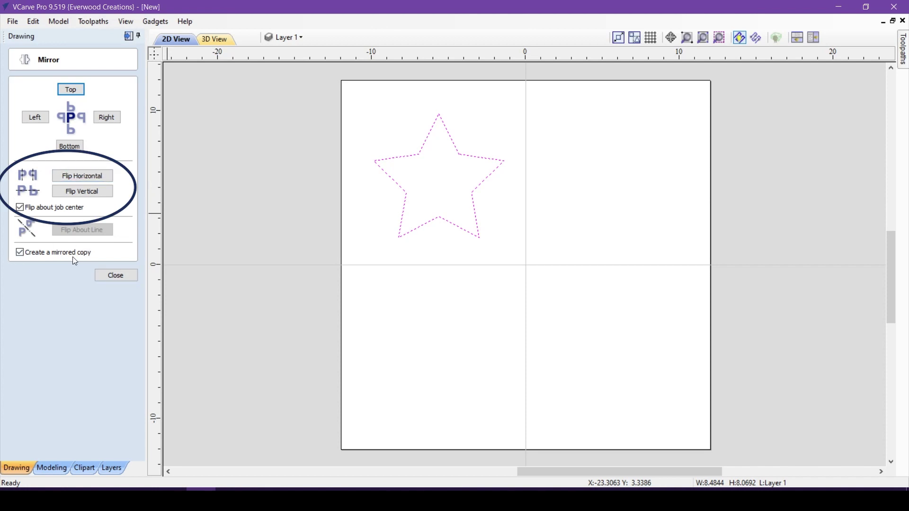
left_click(20, 252)
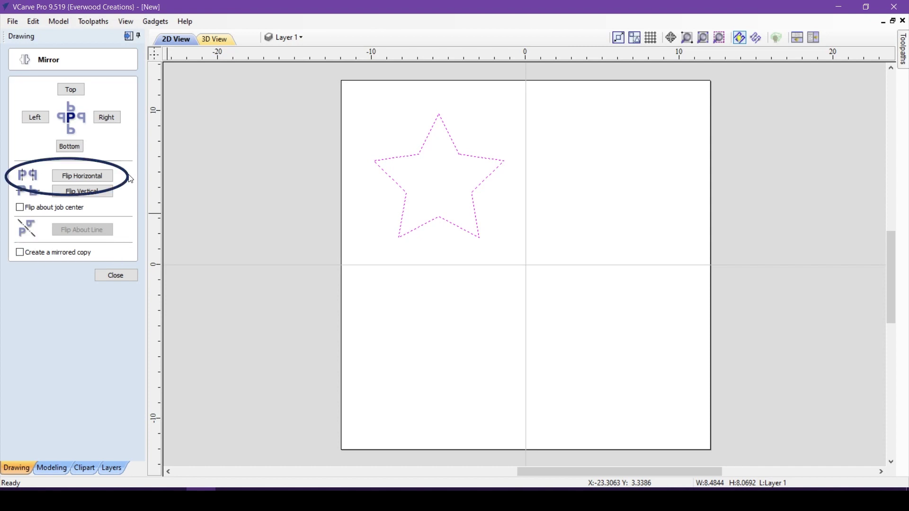
Flip the irregular polygon horizontally in place, repeating the flip twice
left_click(77, 177)
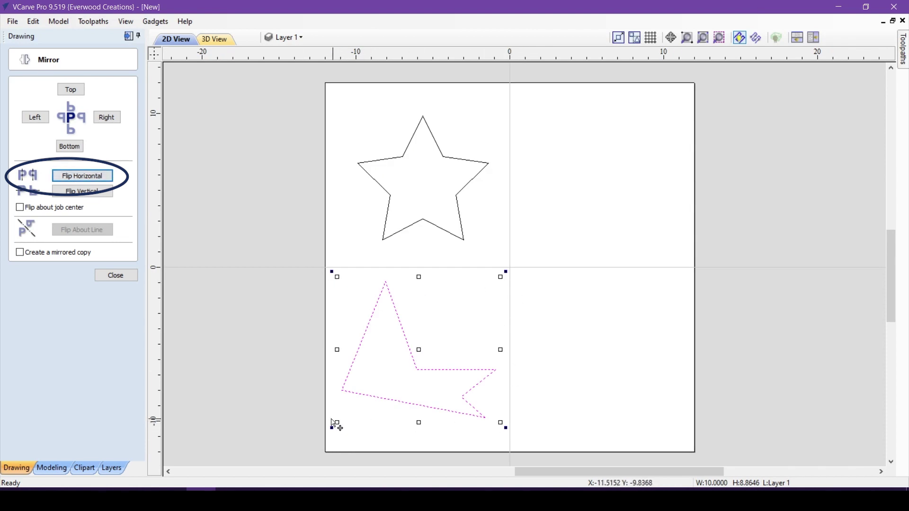
left_click(87, 178)
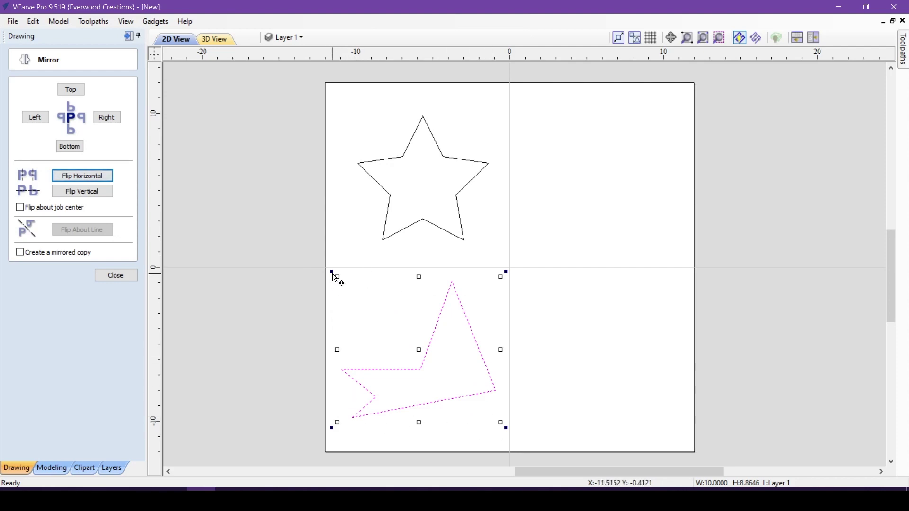
left_click(100, 179)
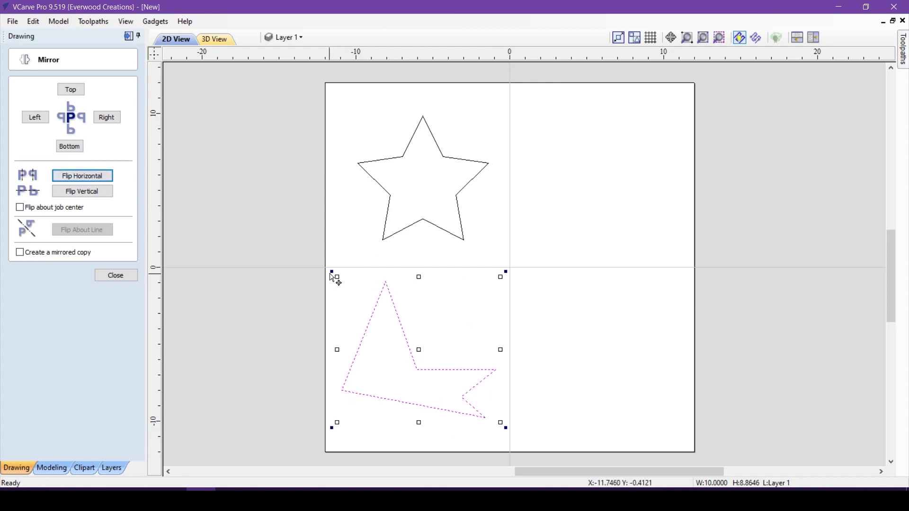
Flip the irregular polygon vertically in place, and create horizontally mirrored copies of the star and polygon about the job center
left_click(80, 192)
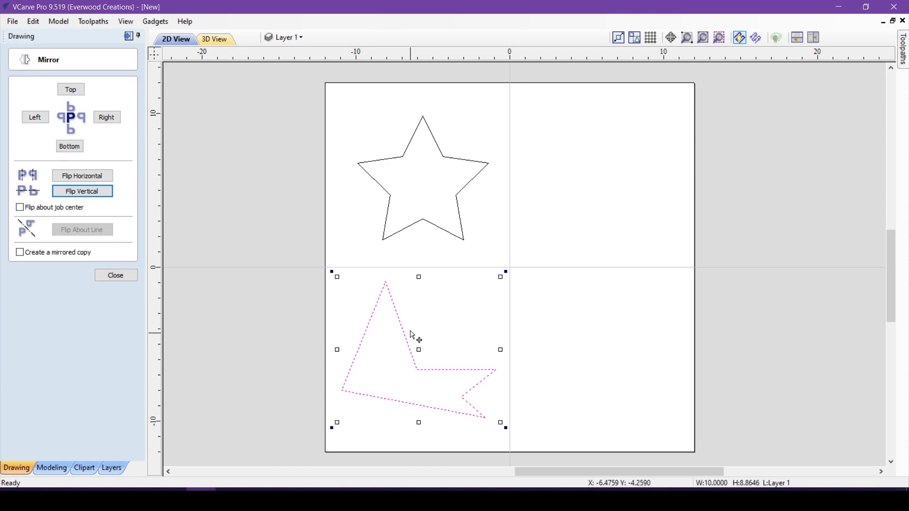
left_click(436, 226, "shift")
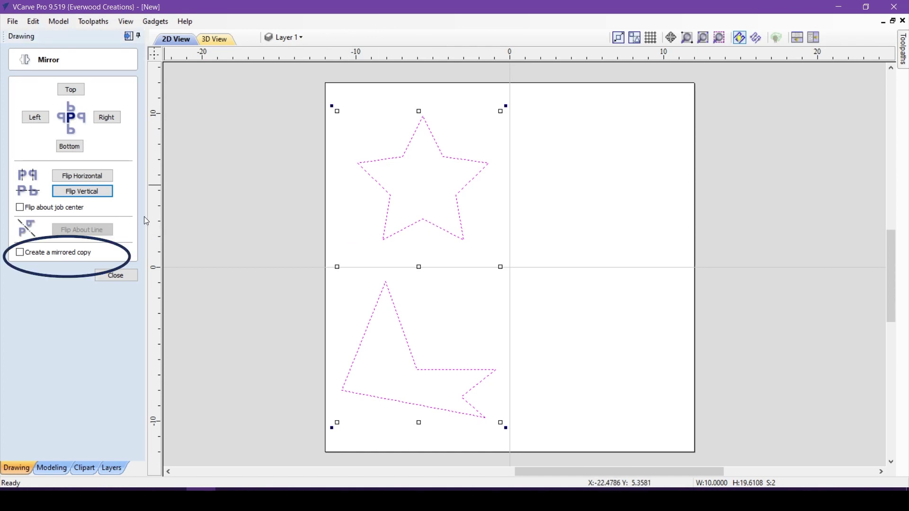
left_click(20, 253)
left_click(20, 209)
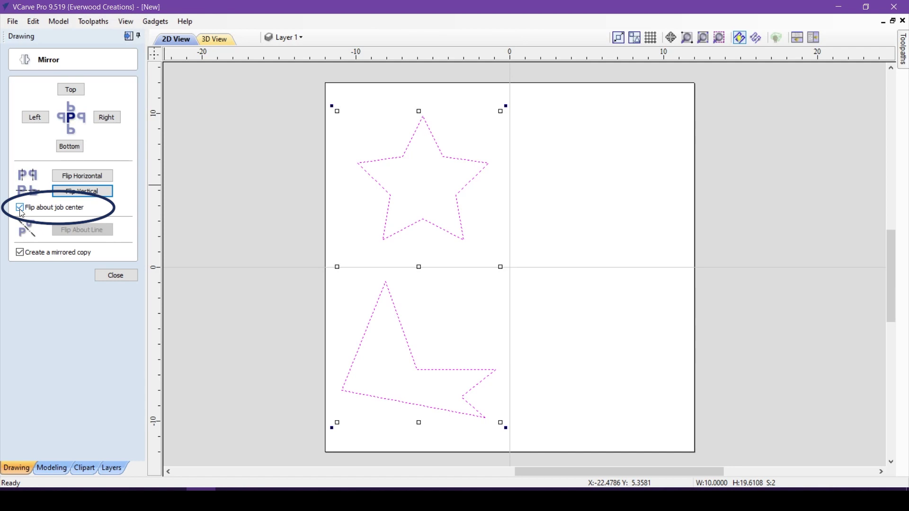
left_click(88, 181)
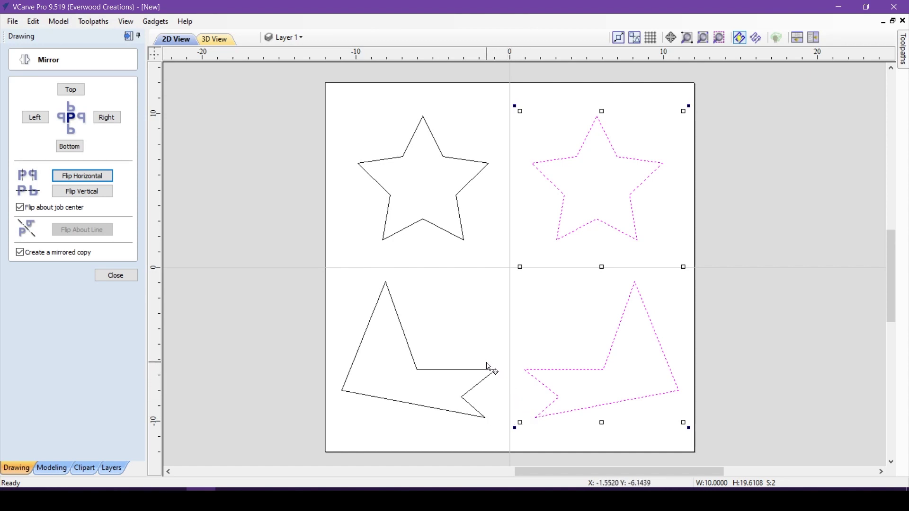
Delete the original star and polygon, and mirror the remaining pair horizontally about the job center as copies
left_click(488, 364)
key("Delete")
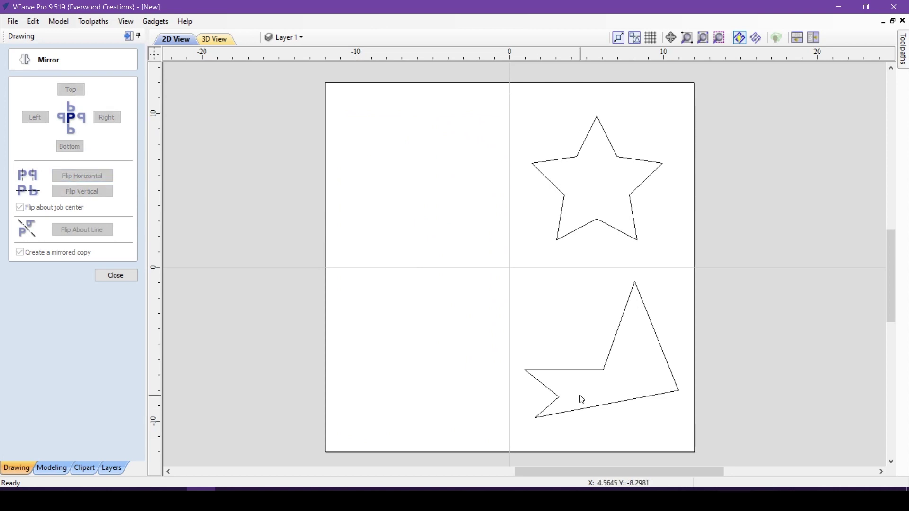
left_click(582, 370)
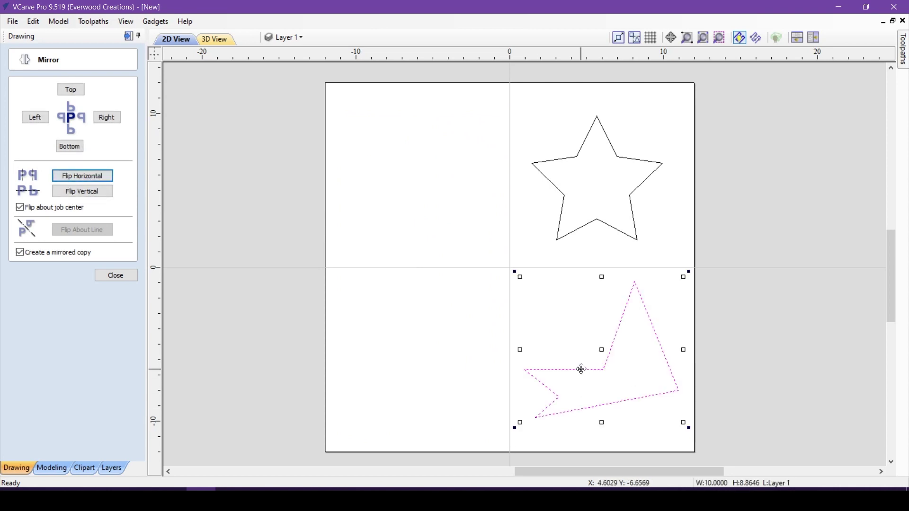
left_click(559, 243, "shift")
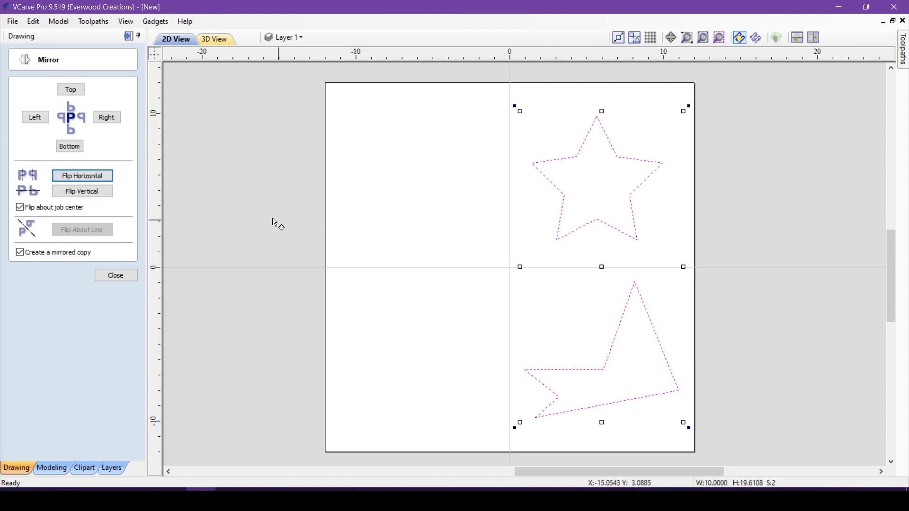
left_click(96, 177)
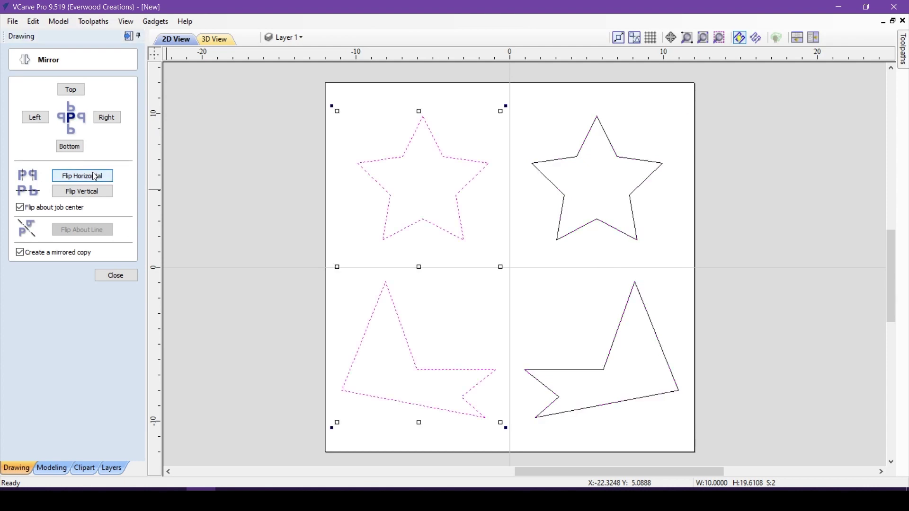
Move the star and polygon about 3 inches to the right and create horizontally mirrored copies about the job center
left_click_drag(400, 325, 448, 325)
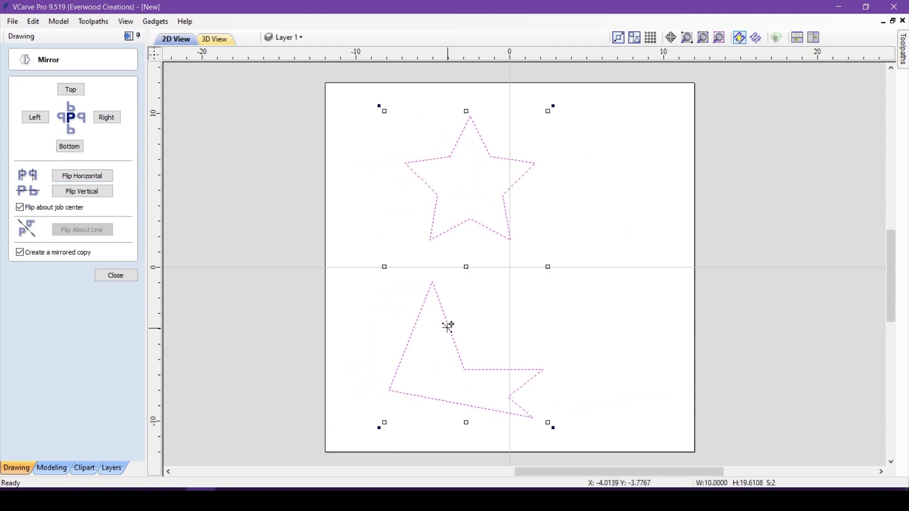
left_click(93, 178)
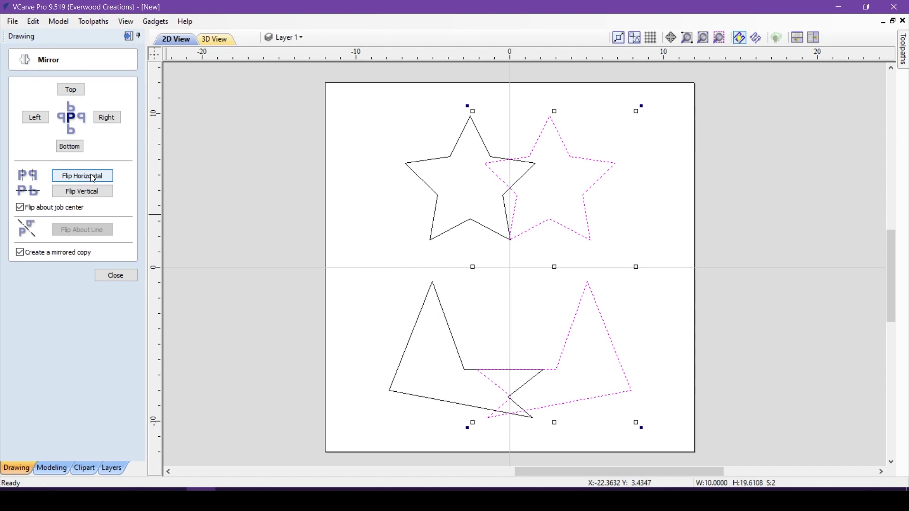
Move the polygon into the upper-right quadrant beside the star and create vertically mirrored copies of both about the job center
left_click_drag(464, 370, 594, 204)
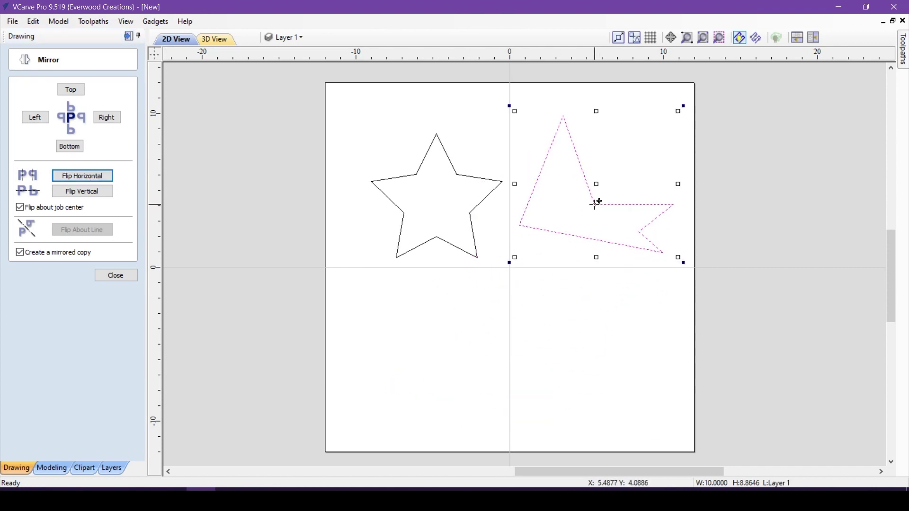
left_click(472, 229, "shift")
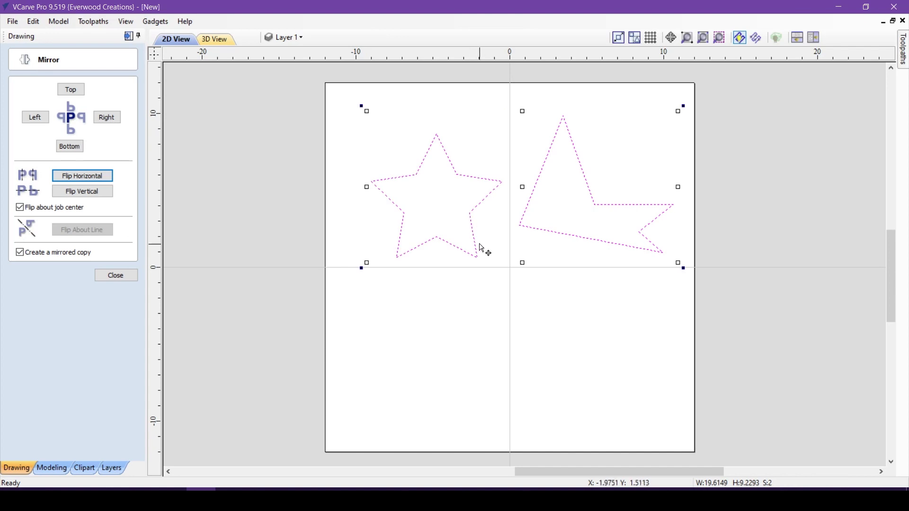
left_click(89, 194)
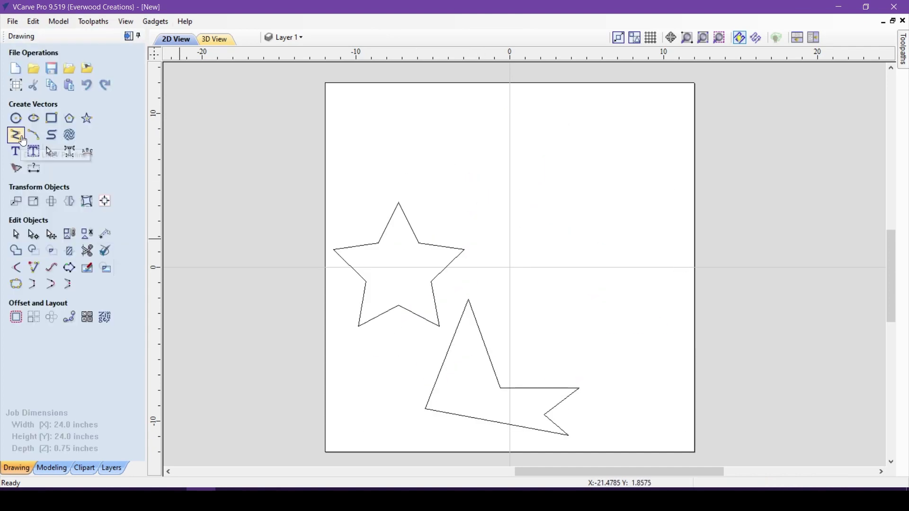
Draw a diagonal line about 15.2 inches wide and 19.2 inches high, running down to the right past the star and polygon
left_click(18, 135)
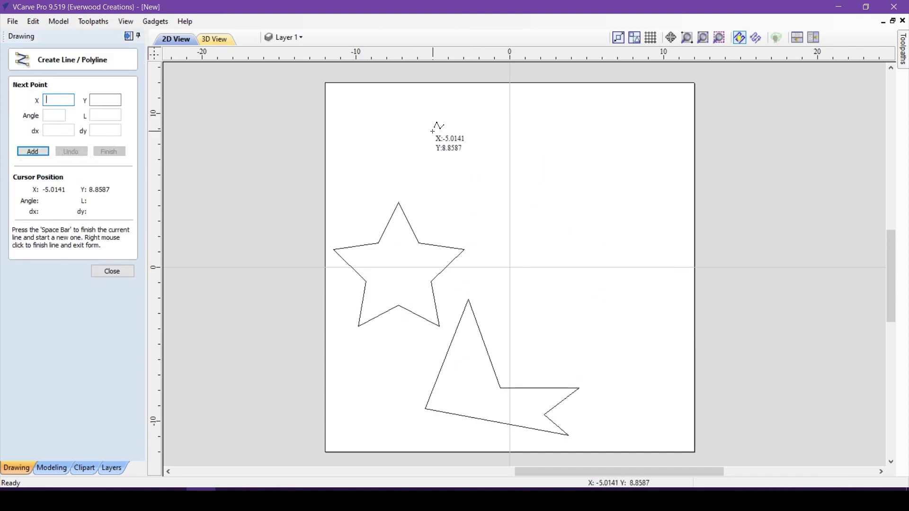
left_click(395, 131)
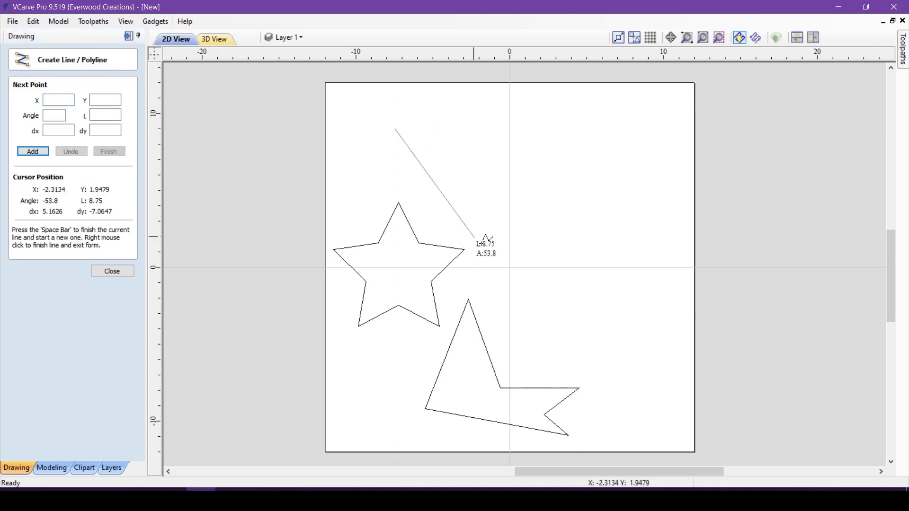
left_click(629, 424)
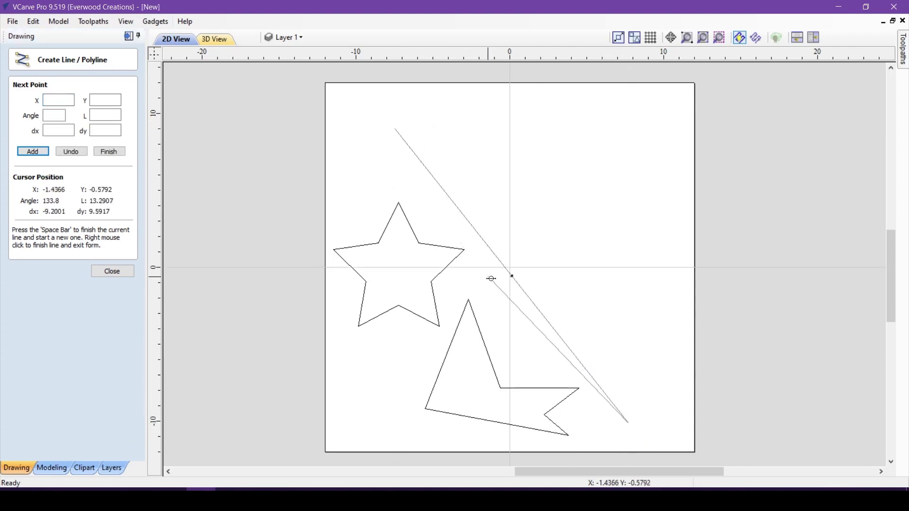
right_click(564, 327)
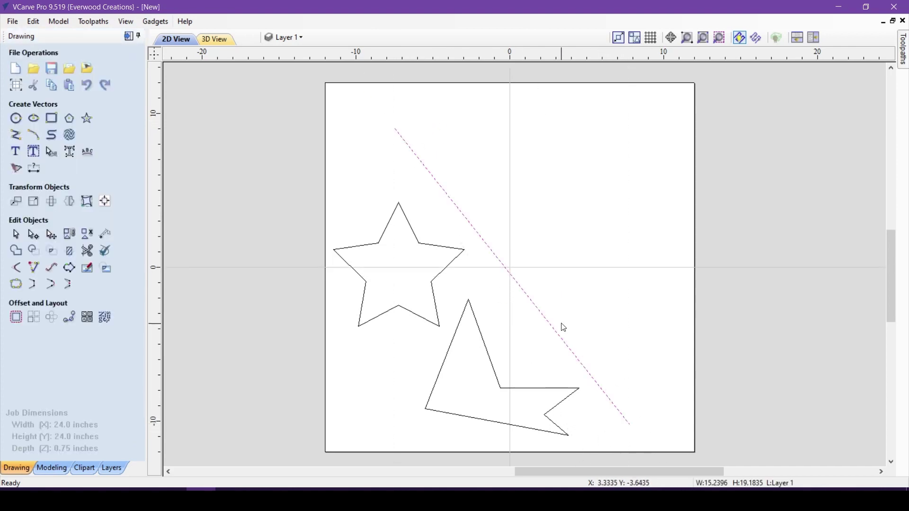
Mirror the star and polygon about the diagonal line as copies, selecting the line last
left_click(70, 202)
left_click(421, 316)
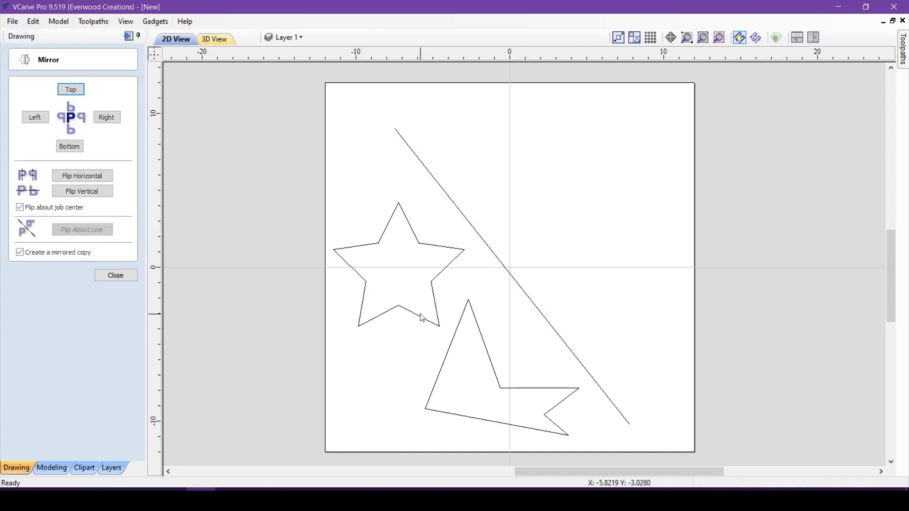
left_click(474, 314, "shift")
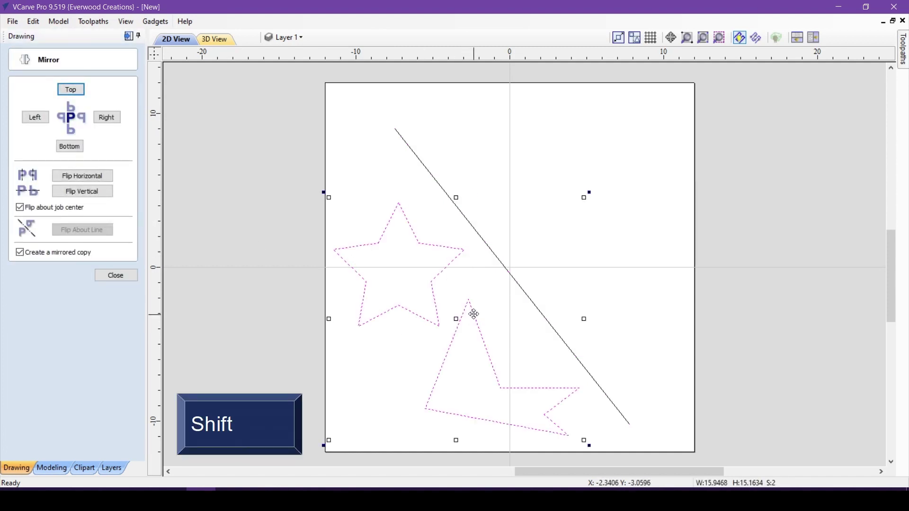
left_click(470, 223, "shift")
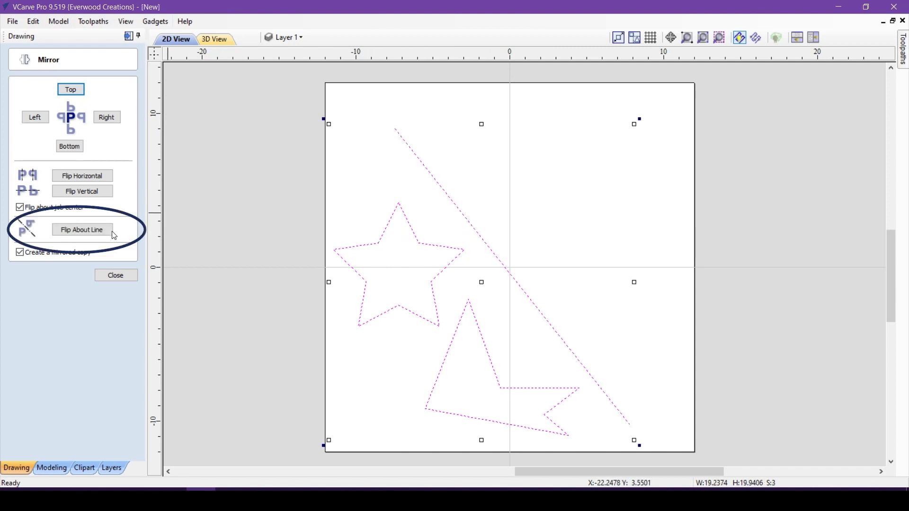
left_click(83, 230)
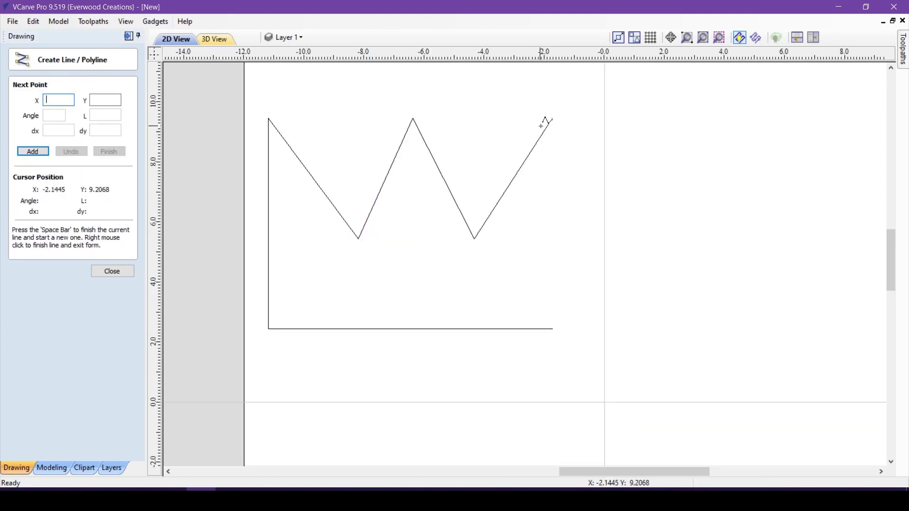
Draw a 7-inch vertical line closing the open right side of the half-crown outline
left_click(552, 119)
left_click(553, 328)
right_click(510, 368)
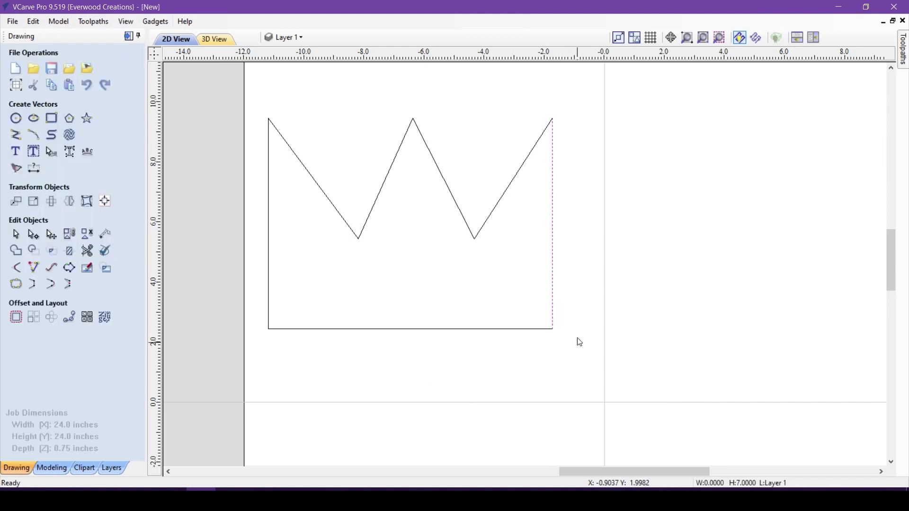
Mirror the half-crown outline about the vertical line as a copy
left_click(69, 201)
left_click(93, 226)
left_click(215, 332)
Join the two crown halves and select the vertical line between them
left_click(601, 329)
left_click(504, 329, "shift")
left_click(116, 275)
left_click(16, 284)
left_click(40, 211)
left_click(552, 304)
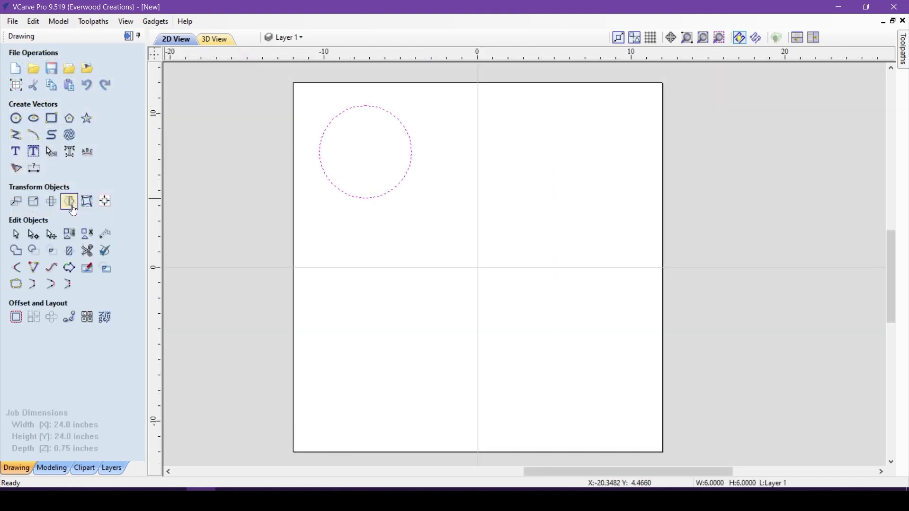
Turn off the mirrored copy and mirror the circle about its right side and its bottom
left_click(69, 201)
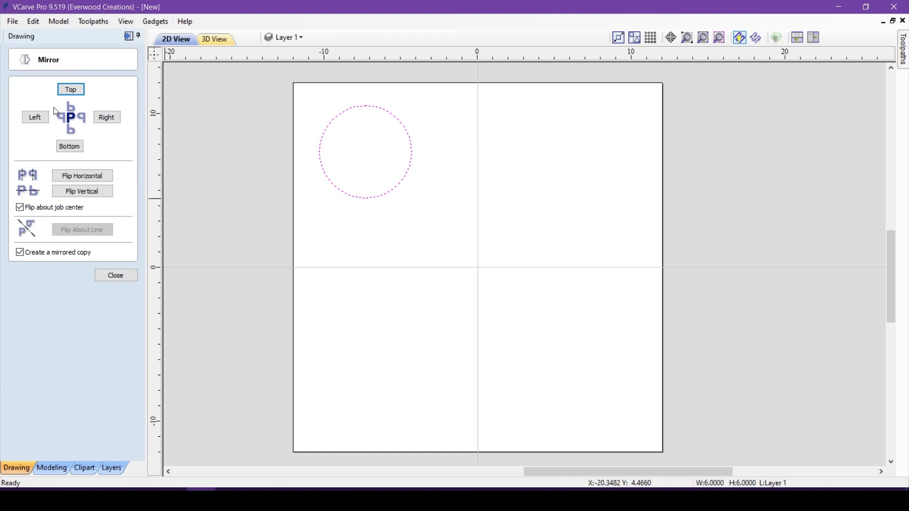
left_click(18, 254)
left_click(115, 120)
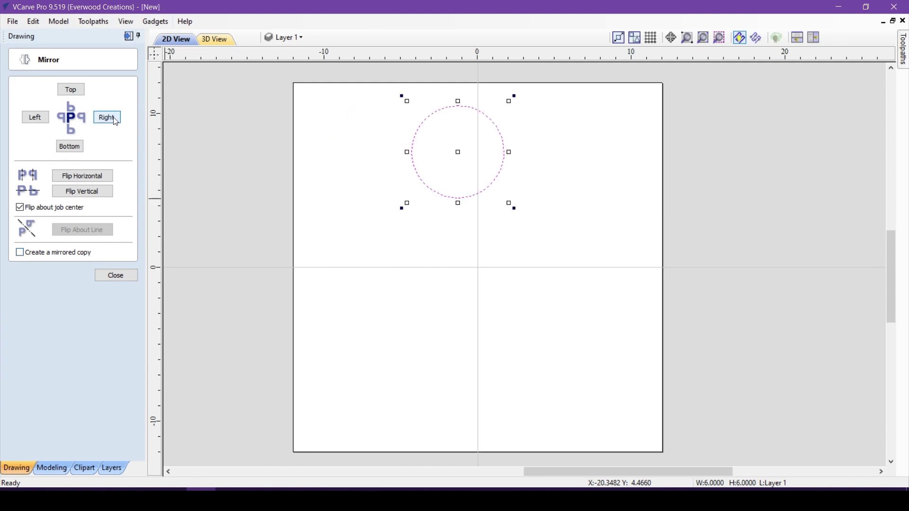
left_click(70, 146)
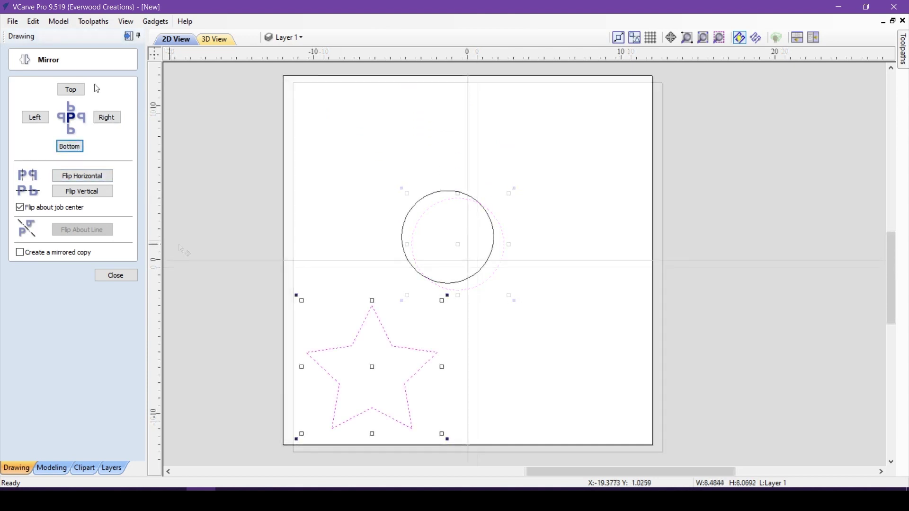
Mirror the star about its top, bottom, right and left sides in turn, going through the sequence twice
left_click(77, 90)
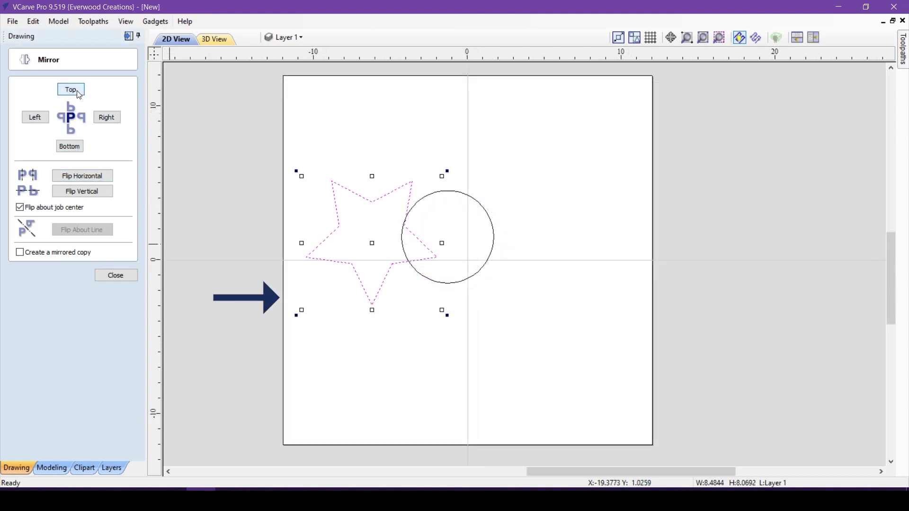
left_click(67, 149)
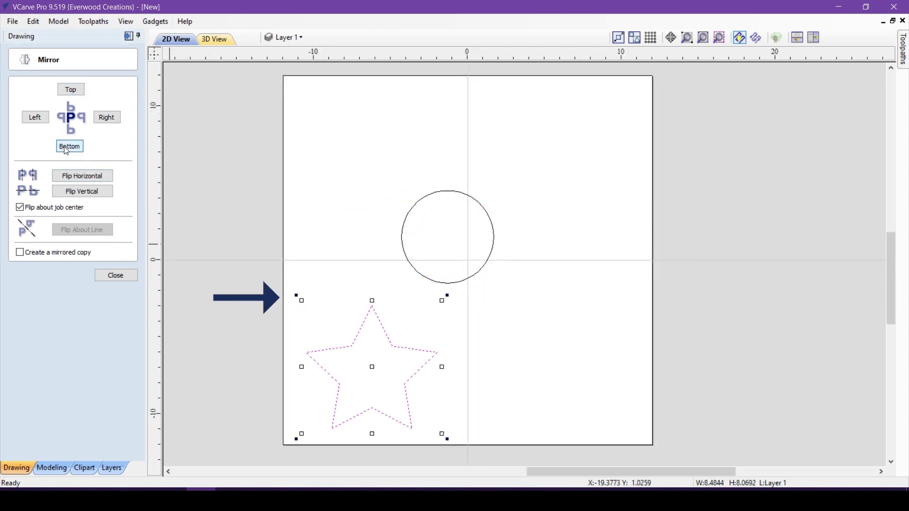
left_click(115, 121)
left_click(38, 121)
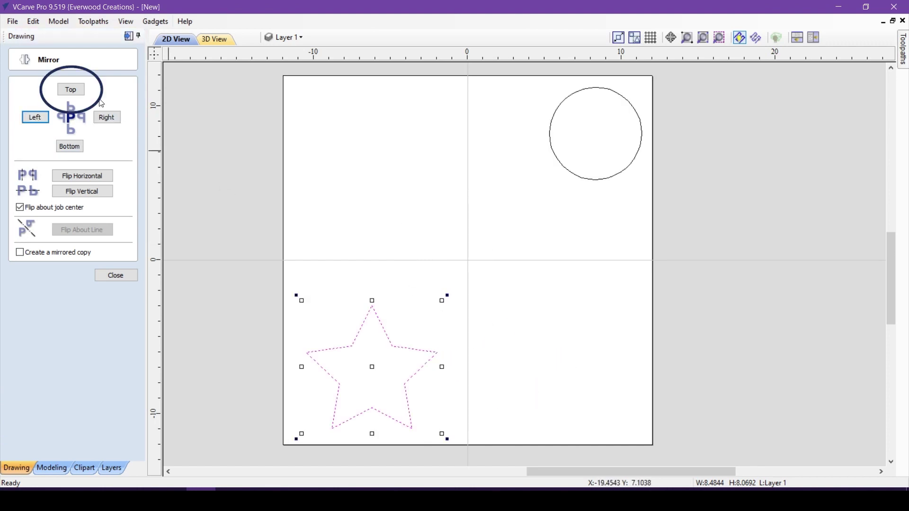
left_click(72, 91)
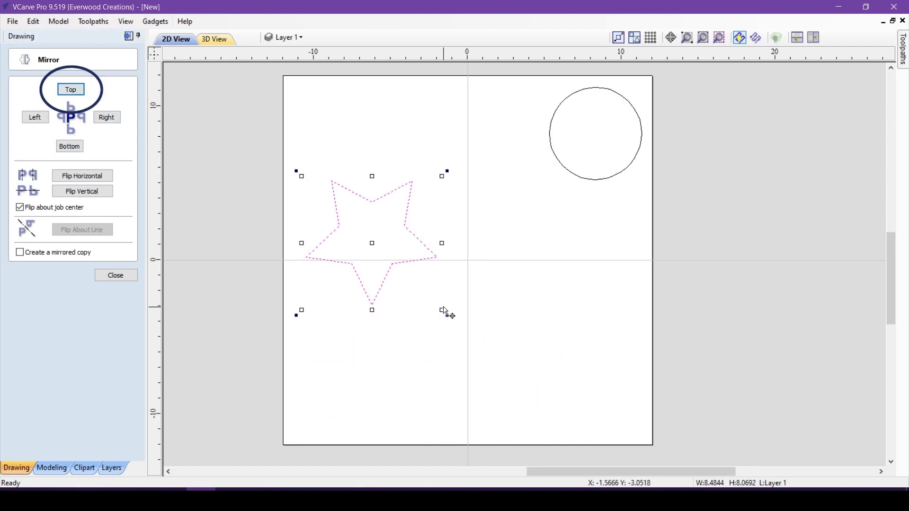
left_click(69, 146)
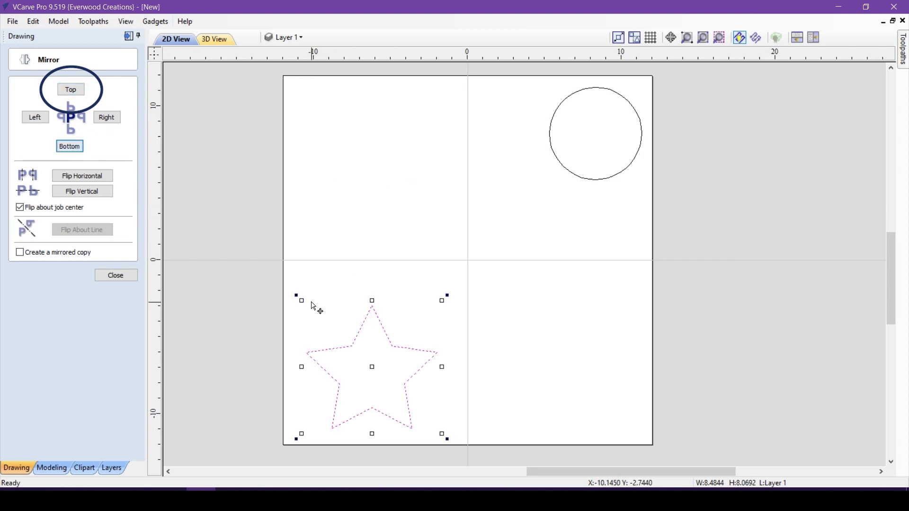
left_click(114, 118)
left_click(30, 118)
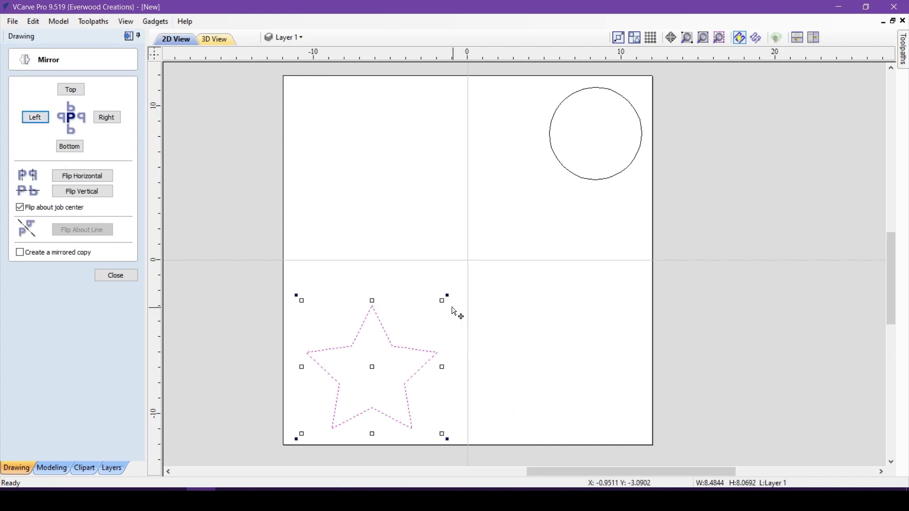
Turn on the mirrored copy and create star copies twice to the top, twice to the right, once to the bottom and once to the left
left_click(19, 252)
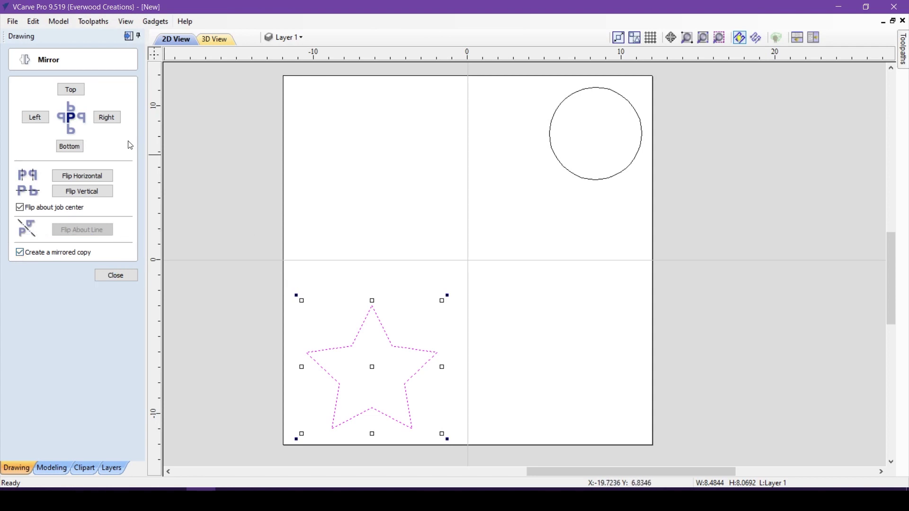
left_click(71, 89)
left_click(71, 90)
left_click(110, 118)
left_click(110, 118)
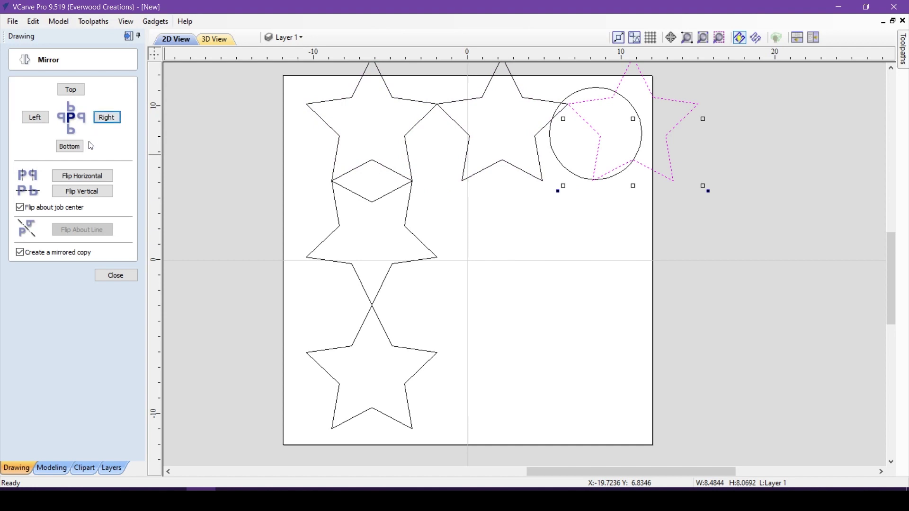
left_click(77, 147)
left_click(35, 117)
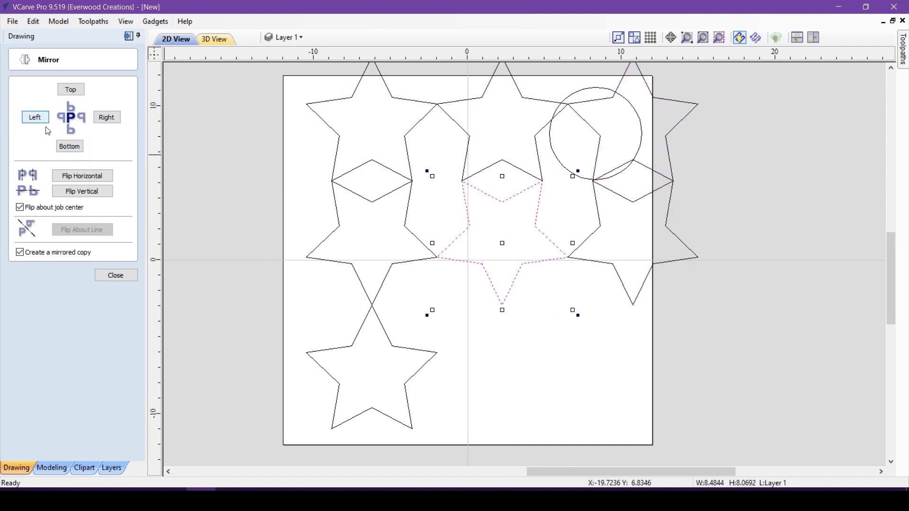
Create two more mirrored copies of the star, one to the bottom and one to the right
left_click(69, 146)
left_click(112, 122)
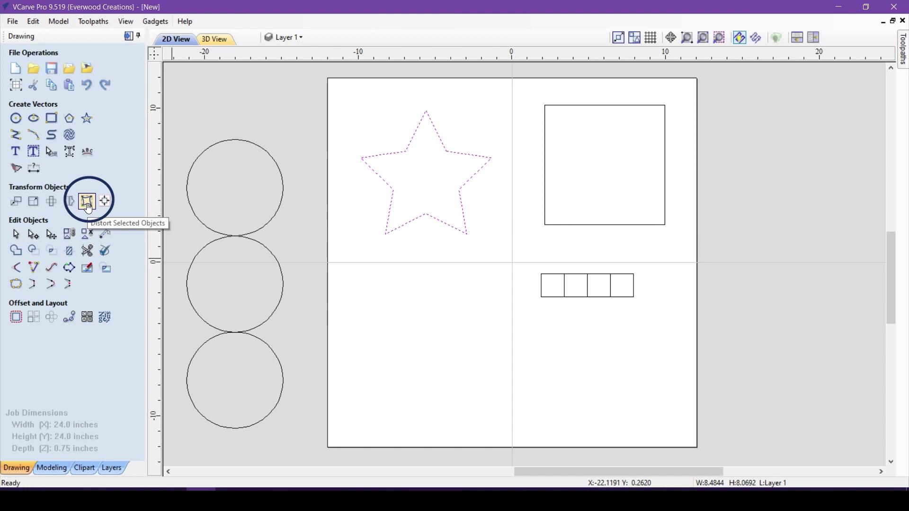
Open the Distort tool for the star and stretch its left and bottom sides to a size of about 8.84 by 8.74 inches
left_click(87, 202)
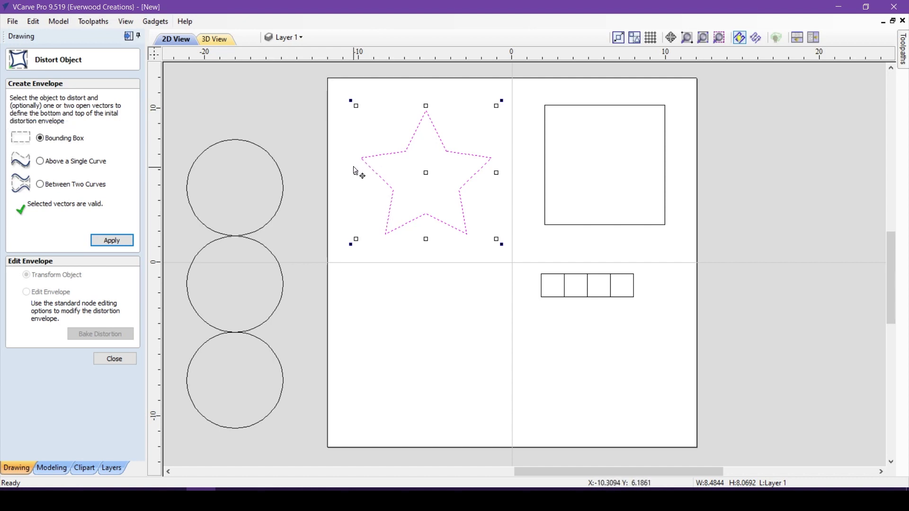
mouse_move(356, 172)
left_mouse_down()
mouse_move(382, 172)
mouse_move(350, 173)
left_mouse_up()
mouse_move(424, 239)
left_mouse_down()
mouse_move(423, 213)
mouse_move(425, 248)
left_mouse_up()
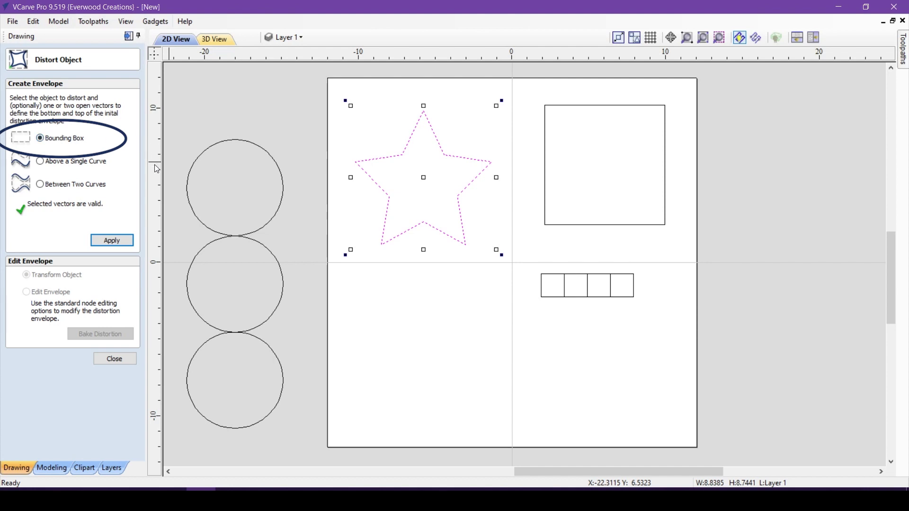
Try a bounding-box envelope on the star, pulling its left side and upper-right corner inward and its right side outward
left_click(112, 241)
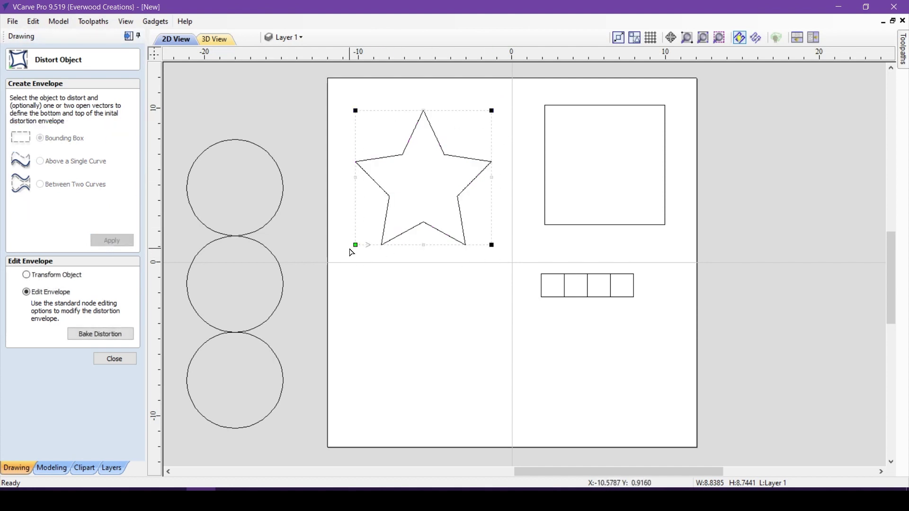
left_click_drag(355, 178, 378, 177)
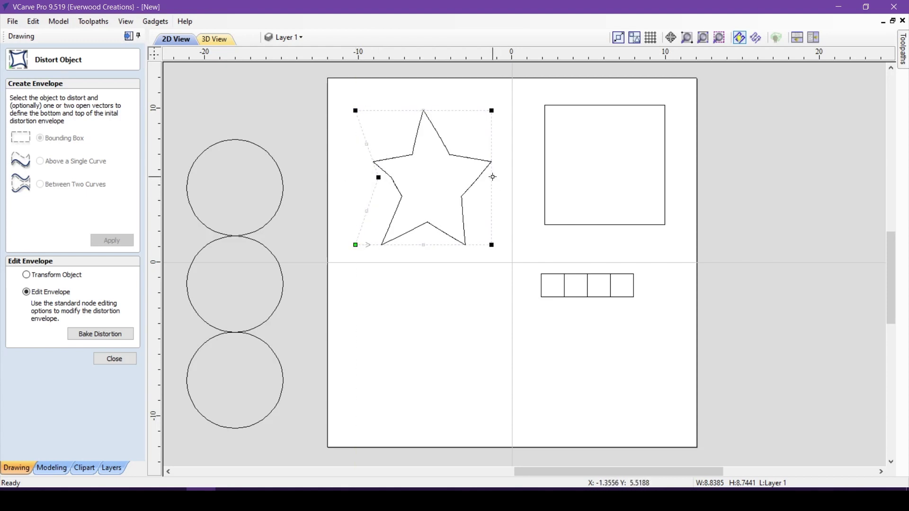
left_click_drag(491, 109, 462, 136)
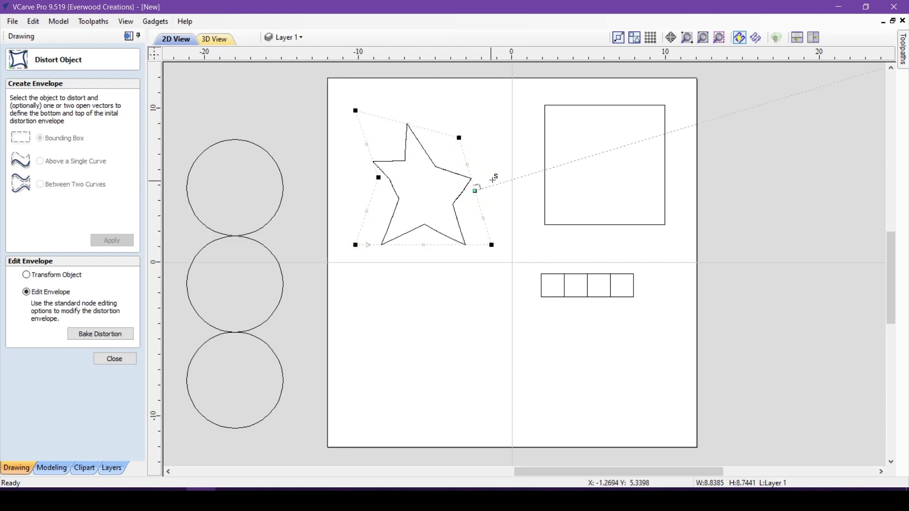
left_click_drag(488, 181, 499, 178)
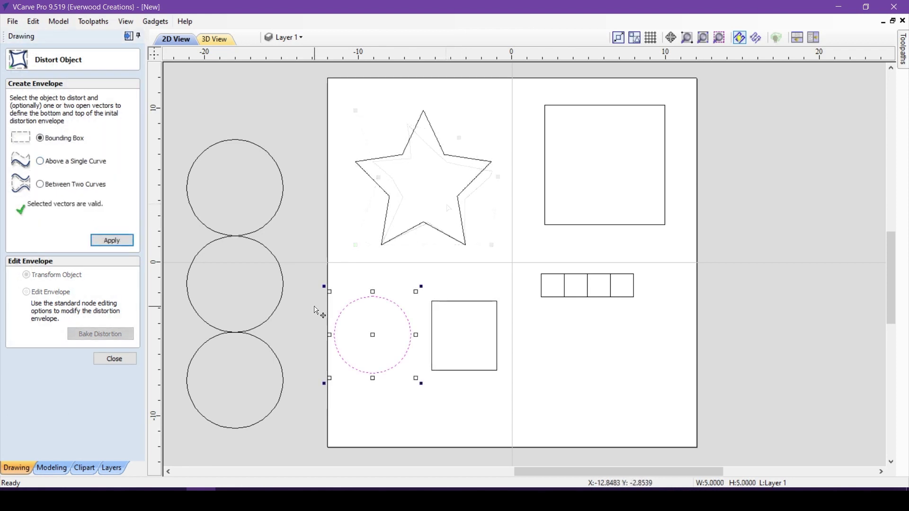
Apply a bounding-box envelope to the 5-inch circle and form a rough heart by pulling its top midpoint down and its bottom corners inward
left_click(112, 240)
mouse_move(334, 335)
left_mouse_down()
mouse_move(346, 335)
mouse_move(334, 335)
left_mouse_up()
left_click_drag(373, 296, 371, 320)
left_click_drag(411, 373, 398, 361)
left_click_drag(334, 373, 358, 361)
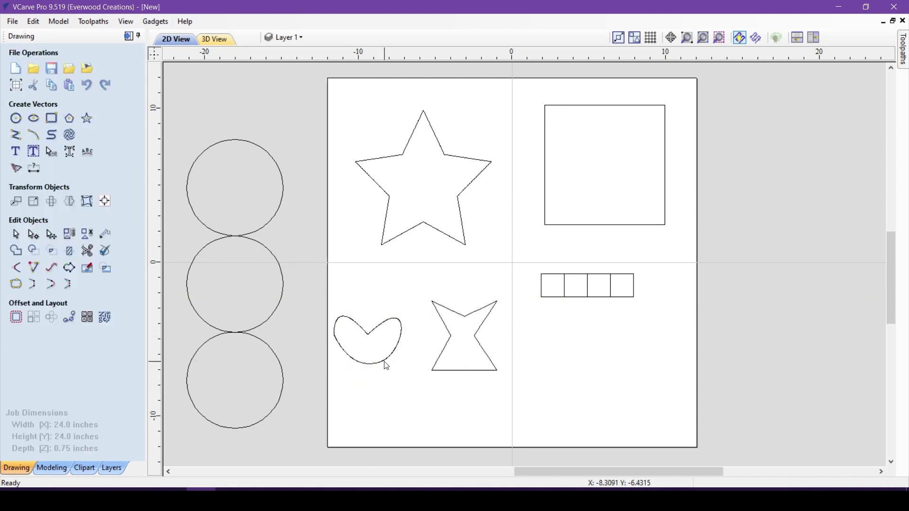
Edit the rough heart's existing distortion envelope, moving its lower-left corner outward, reshaping the top notch and pulling the bottom midpoint down to a point
left_click(386, 364)
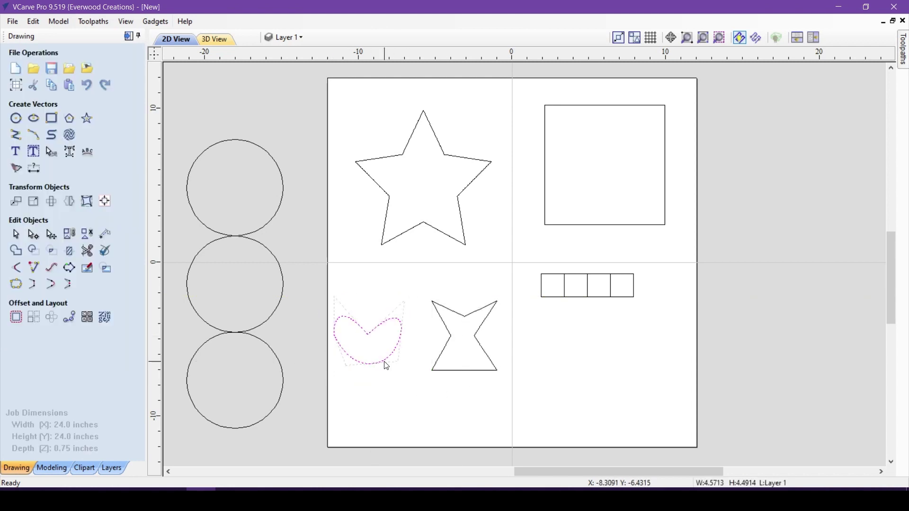
left_click(85, 202)
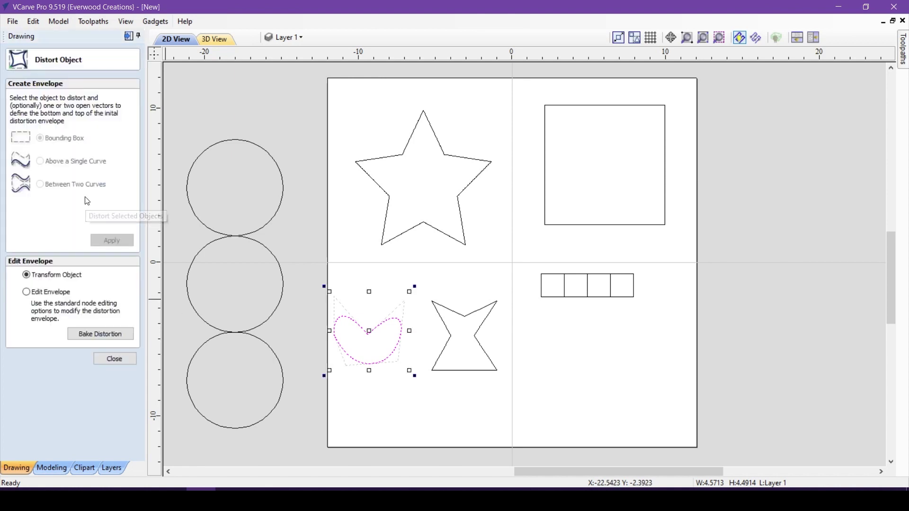
left_click(27, 292)
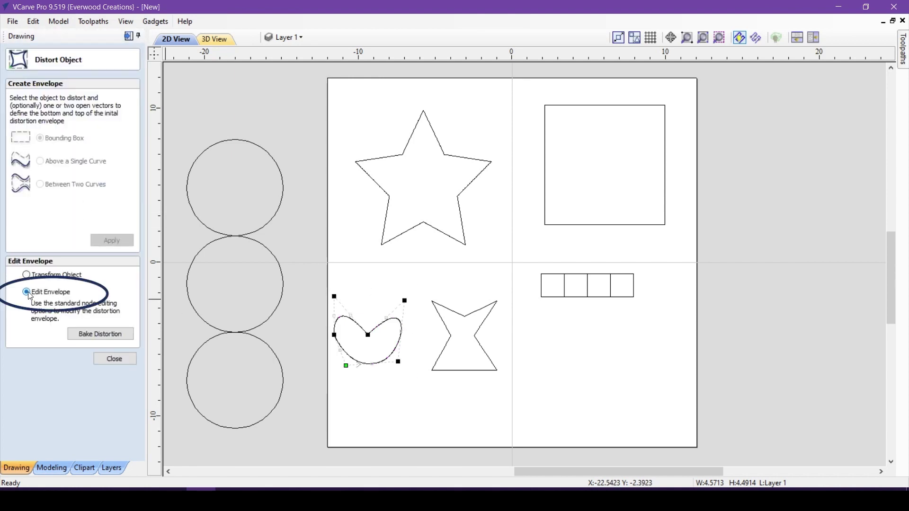
left_click_drag(346, 365, 338, 366)
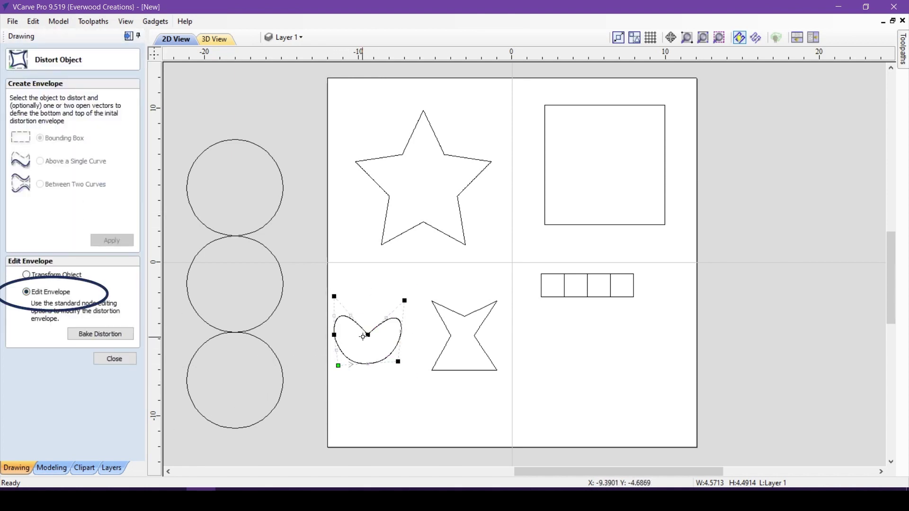
mouse_move(368, 335)
left_mouse_down()
mouse_move(357, 307)
mouse_move(381, 310)
left_mouse_up()
left_click_drag(356, 367, 368, 372)
left_click(393, 396)
left_click(115, 358)
Examine the heart's nodes in node editing mode, and leave that mode
left_click(351, 366)
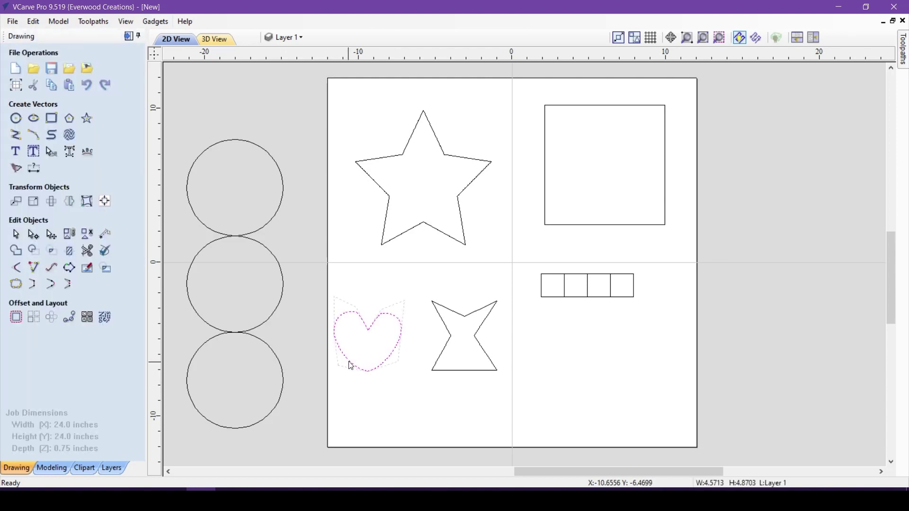
left_click(33, 235)
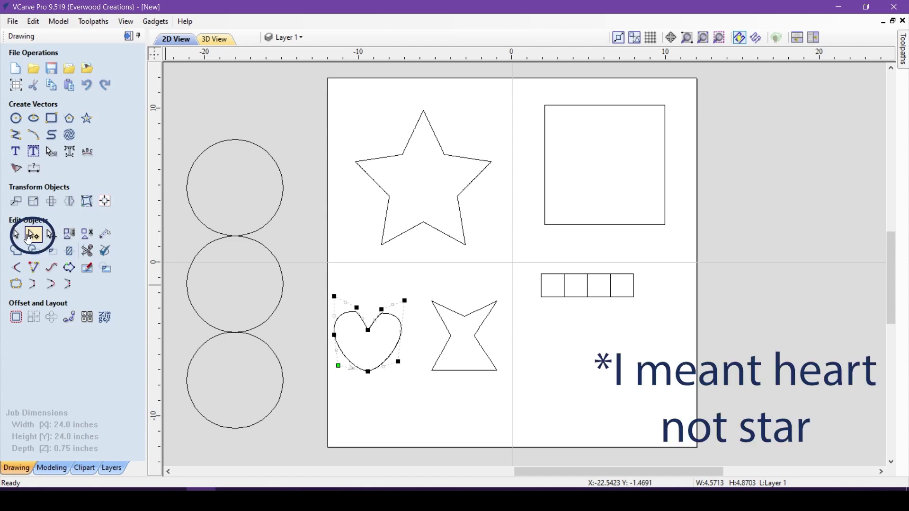
left_click(29, 236)
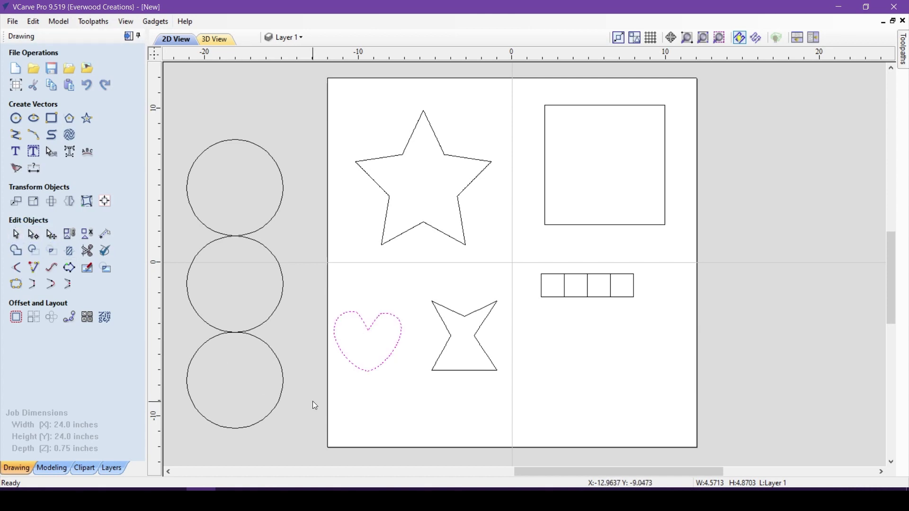
Bake the distortion into the heart vector and open the baked heart for node editing
left_click(86, 202)
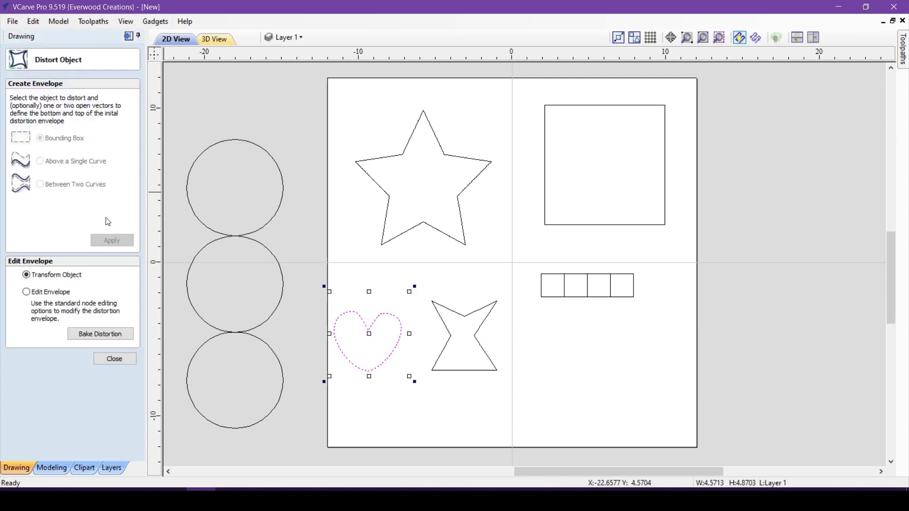
left_click(93, 335)
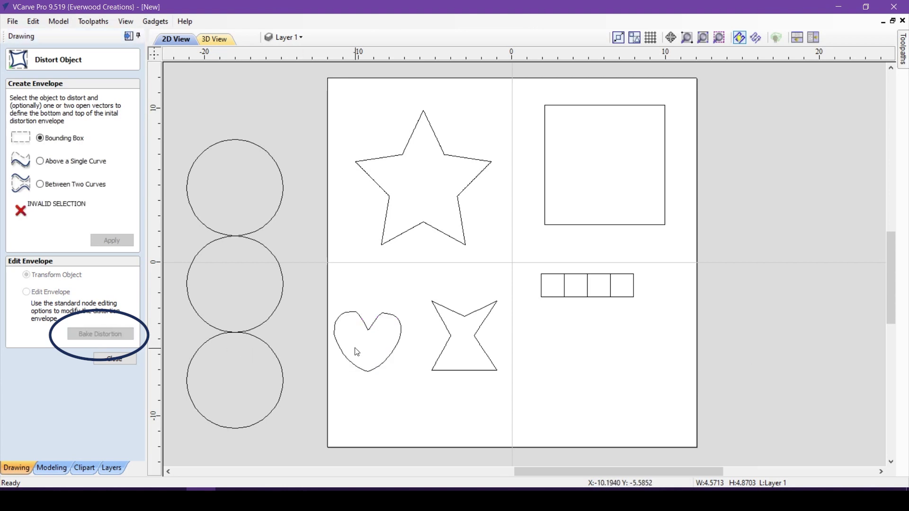
left_click(349, 361)
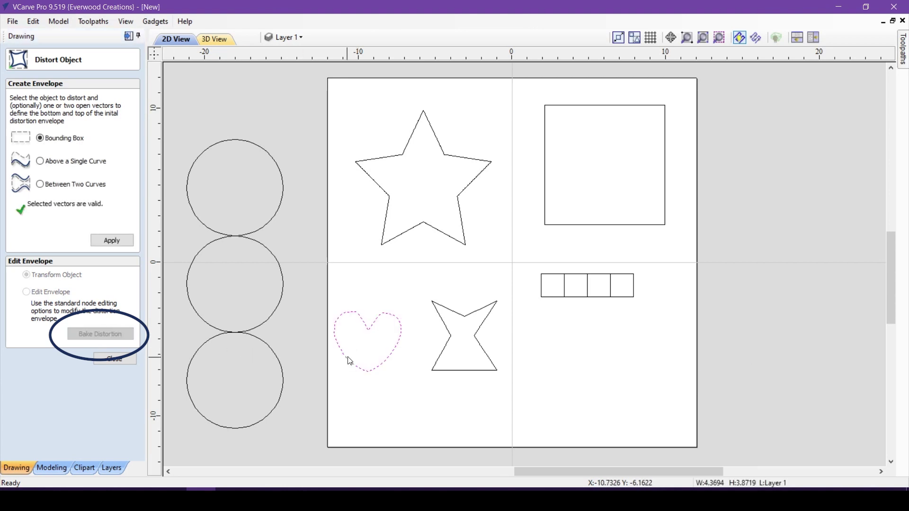
left_click(115, 359)
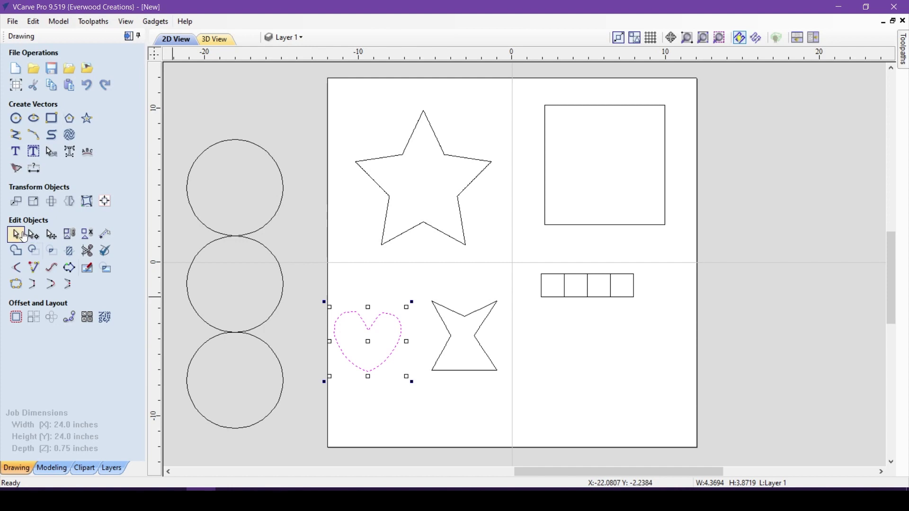
left_click(33, 234)
scroll(360, 365, "up", 6)
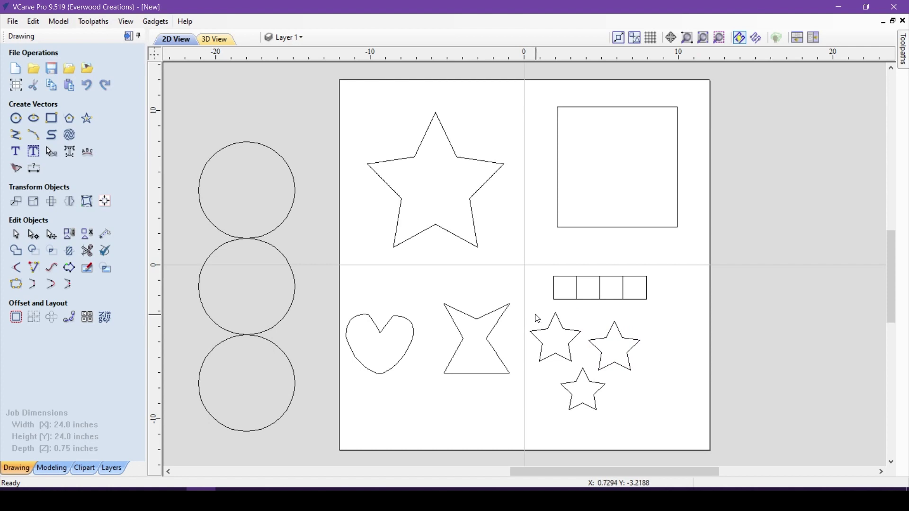
Put the three small stars in one bounding-box envelope and pull its right and bottom midpoints inward and its lower-right corner outward
left_click_drag(520, 307, 667, 434)
left_click(99, 232)
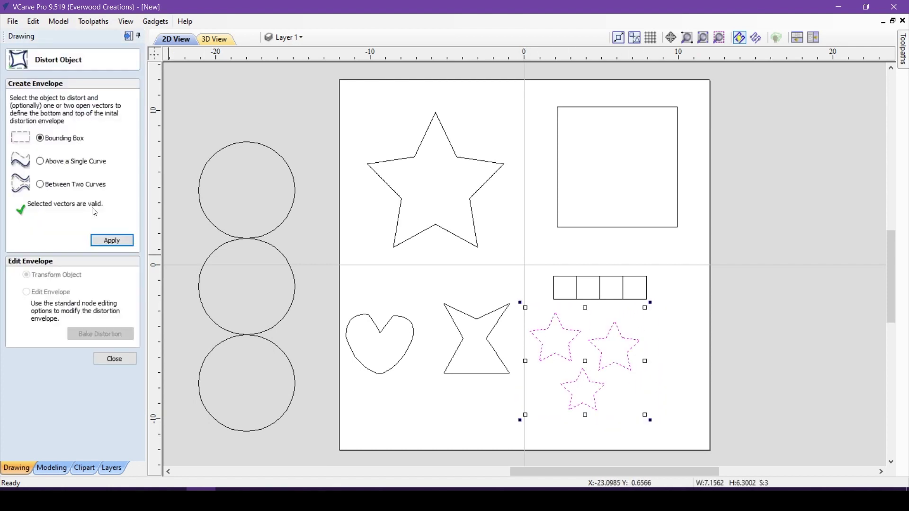
left_click(112, 240)
left_click_drag(638, 361, 621, 361)
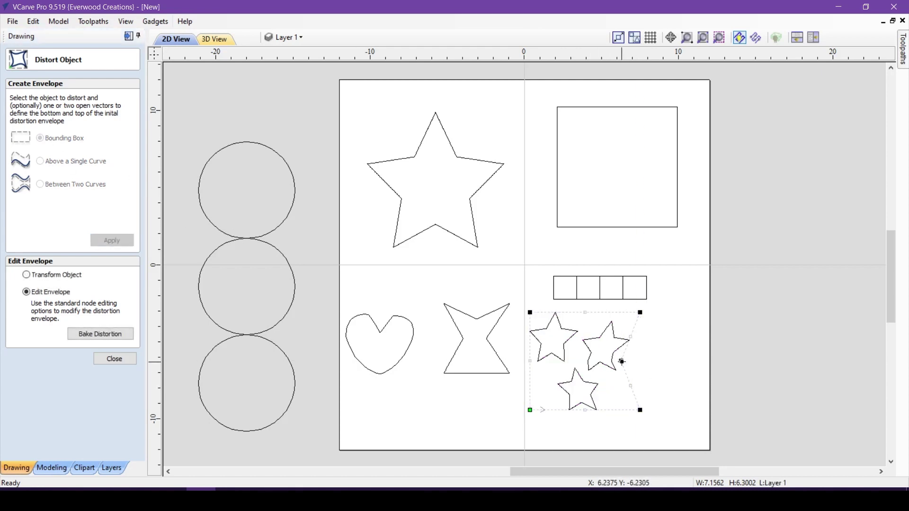
left_click_drag(585, 410, 585, 386)
left_click_drag(638, 410, 659, 428)
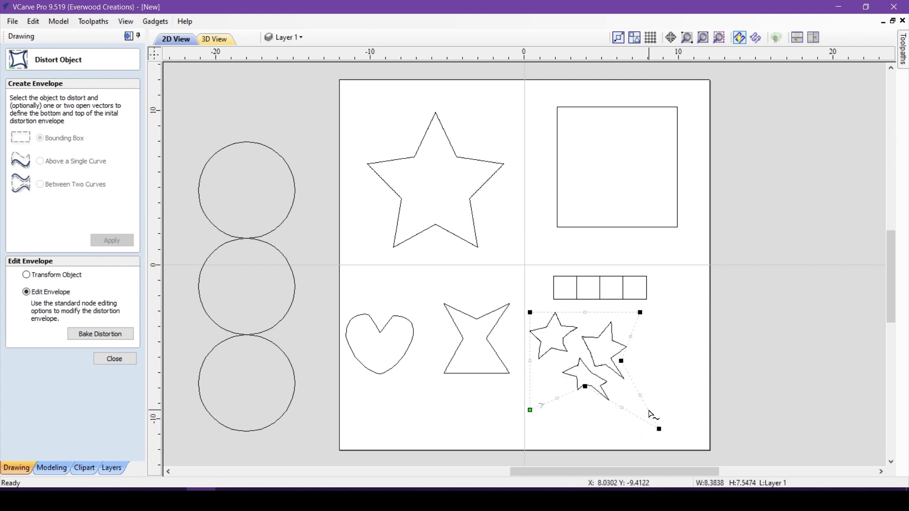
Move the three stars' envelope points on the right and bottom back near the original box and pull the upper-left corner inward
left_click_drag(659, 429, 636, 415)
left_click_drag(585, 387, 583, 413)
left_click_drag(621, 360, 638, 363)
left_click_drag(530, 313, 571, 331)
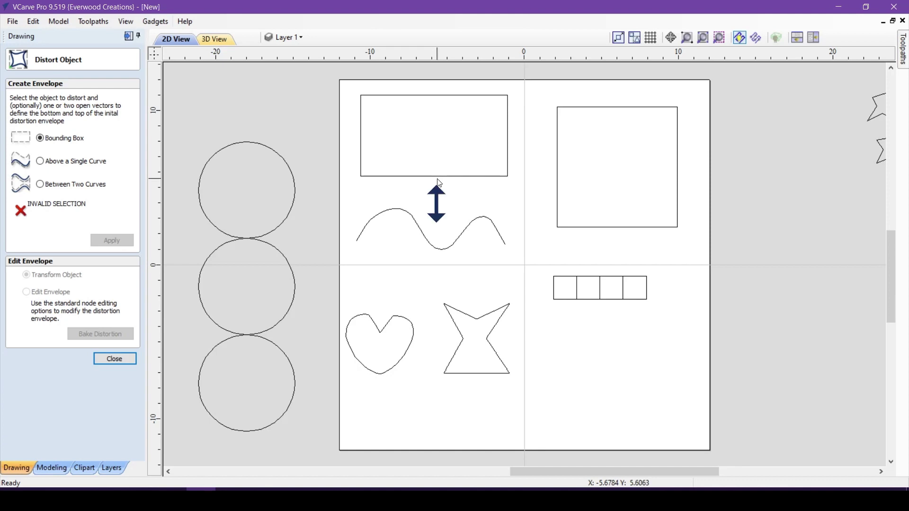
Distort the rectangle with the wavy curve beneath it, using the Above a Single Curve envelope
left_click(439, 178)
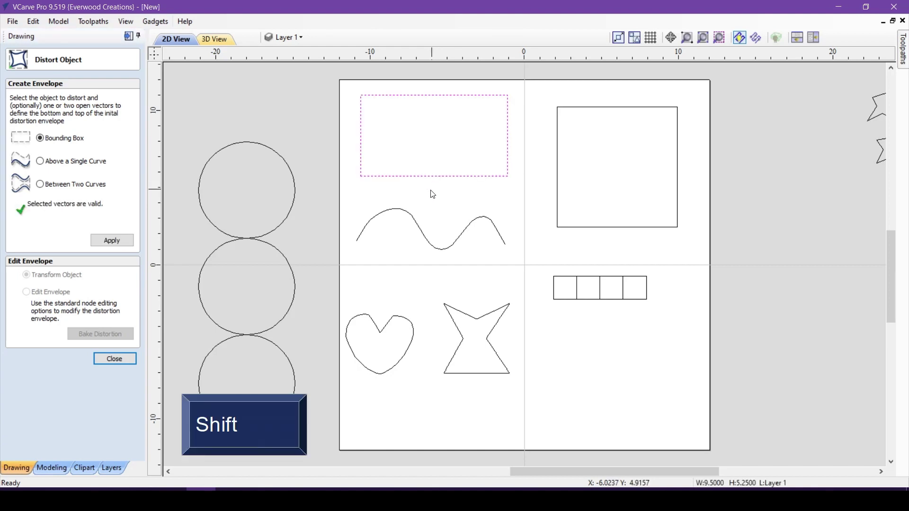
left_click(407, 218, "shift")
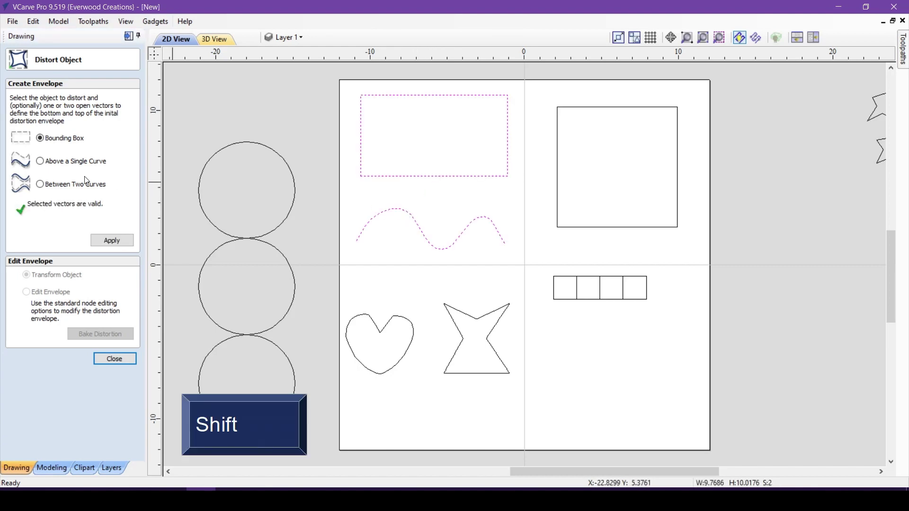
left_click(40, 161)
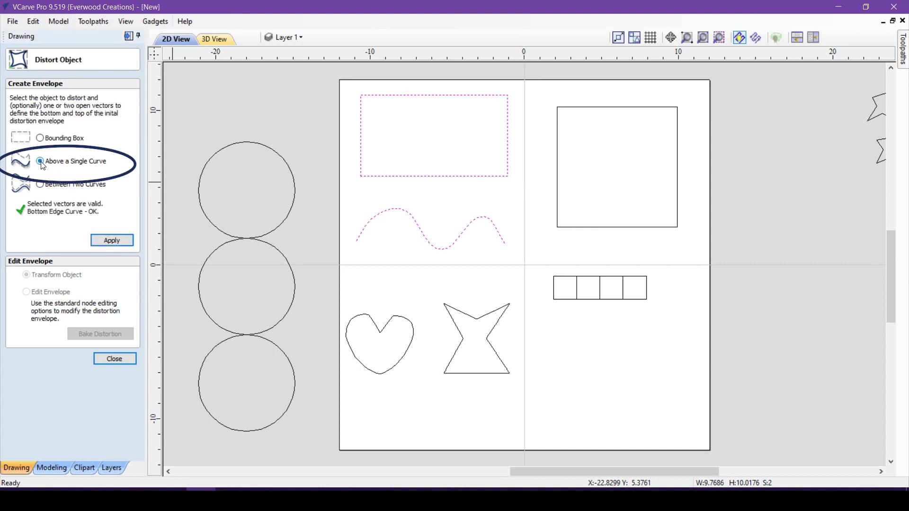
left_click(113, 241)
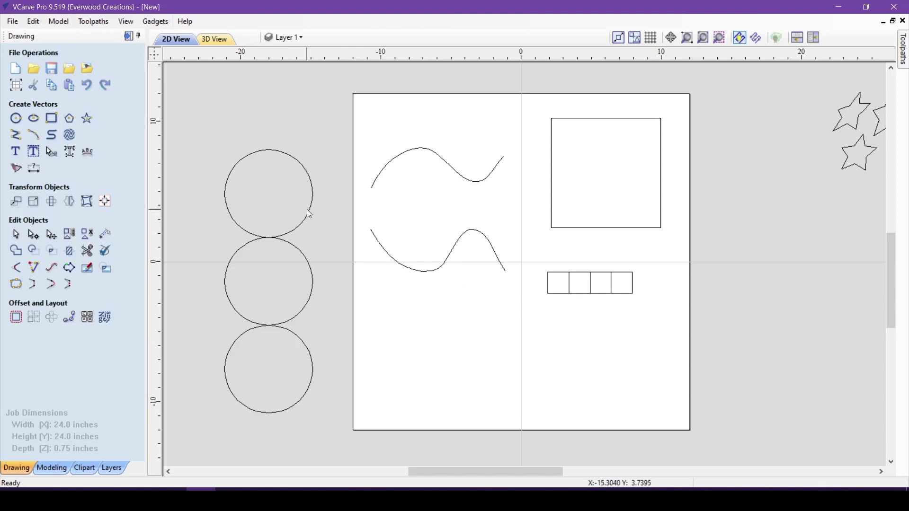
Distort the uppermost circle with the Between Two Curves envelope, using the lower and upper wavy curves as its edges
left_click(87, 202)
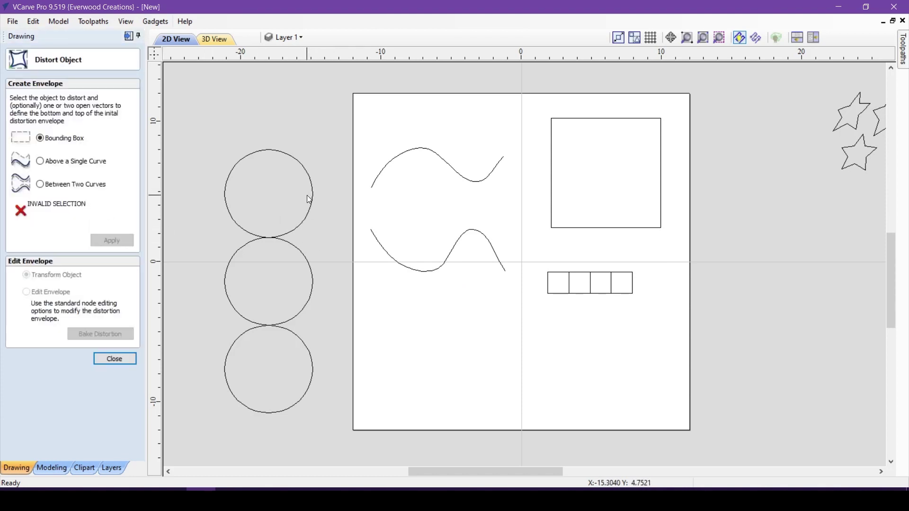
left_click(40, 184)
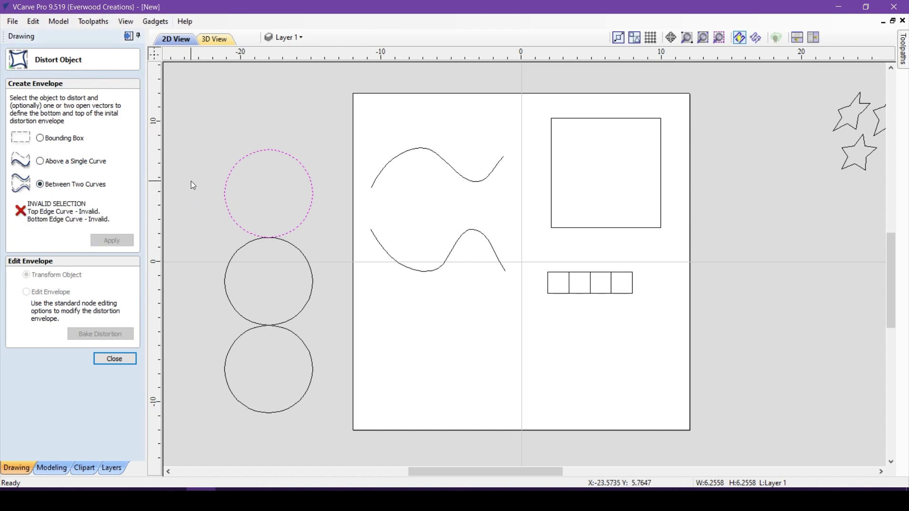
left_click(381, 246, "shift")
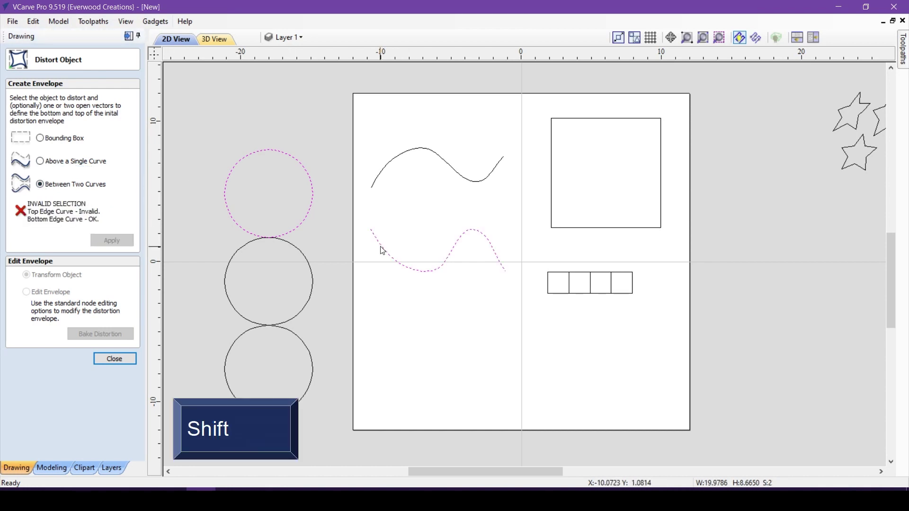
left_click(396, 158, "shift")
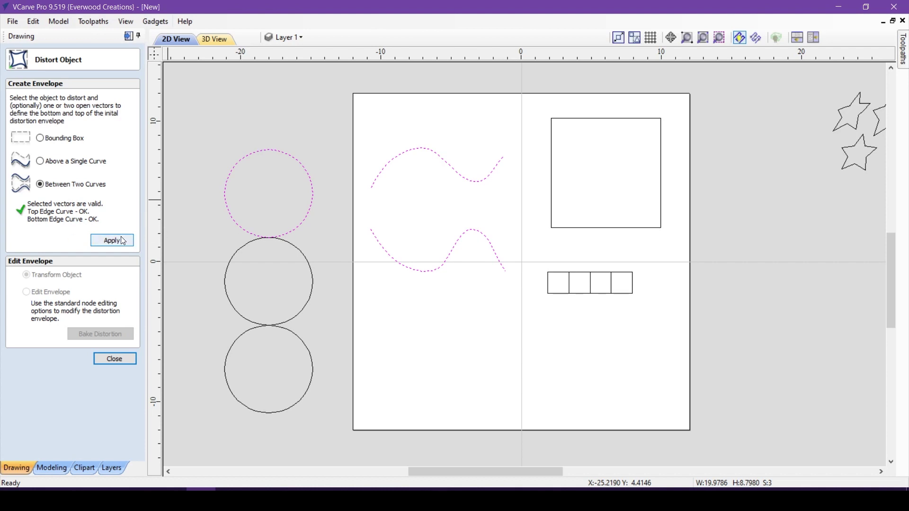
left_click(121, 241)
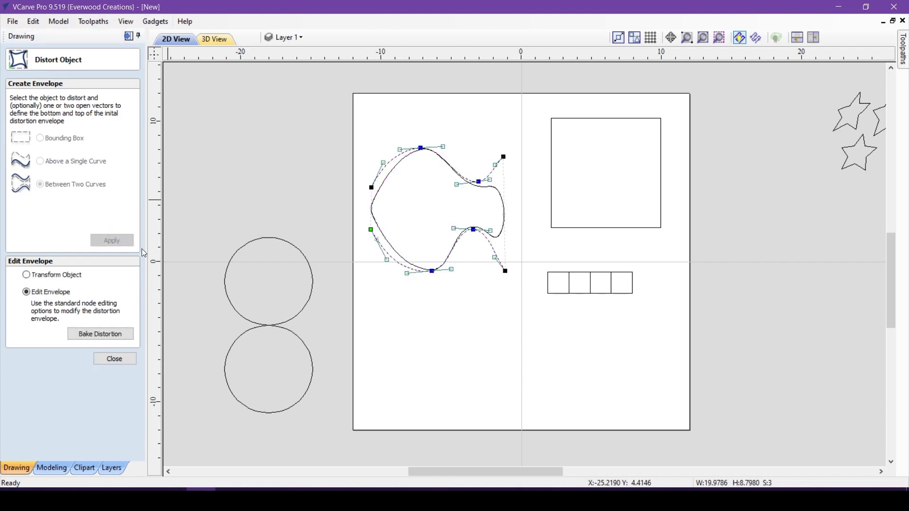
left_click(516, 229)
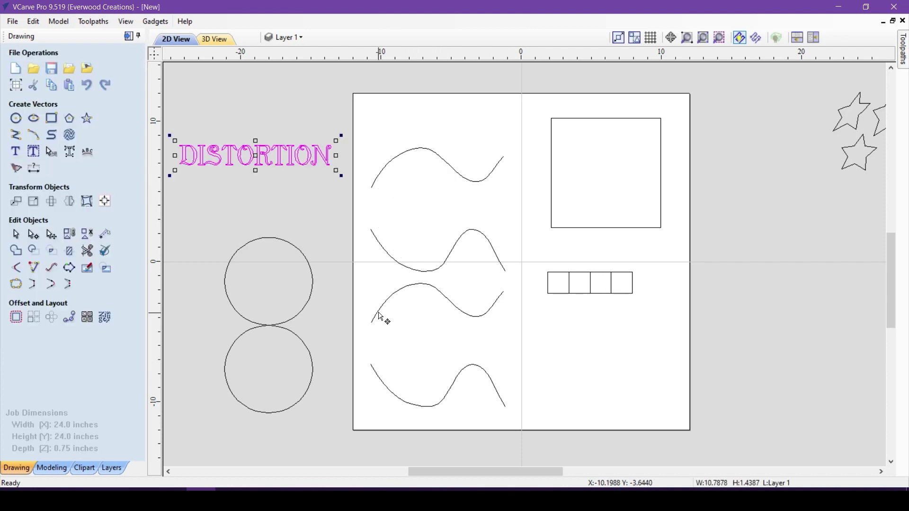
Delete both wavy curves of the lower duplicate pair
left_click(380, 316)
key("Delete")
left_click(374, 368)
key("Delete")
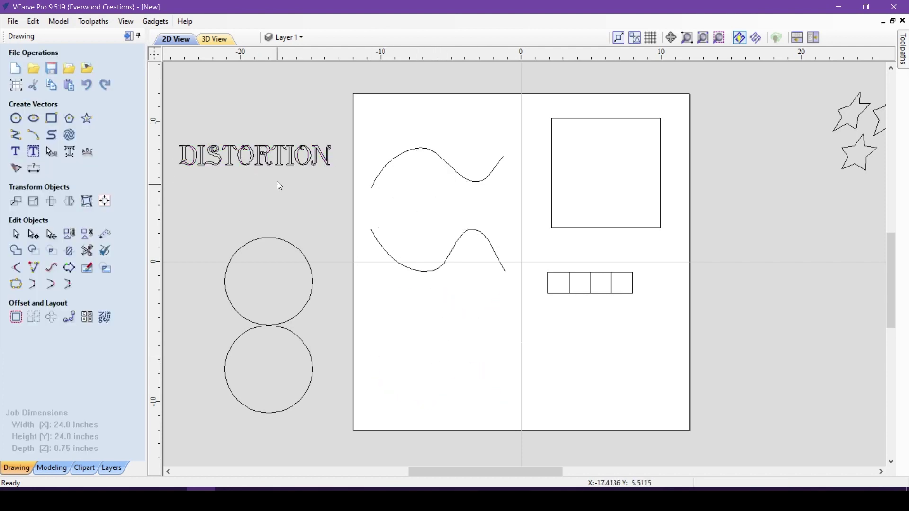
Distort the word DISTORTION with the Between Two Curves envelope, using the lower and upper wavy curves as its edges
left_click(87, 201)
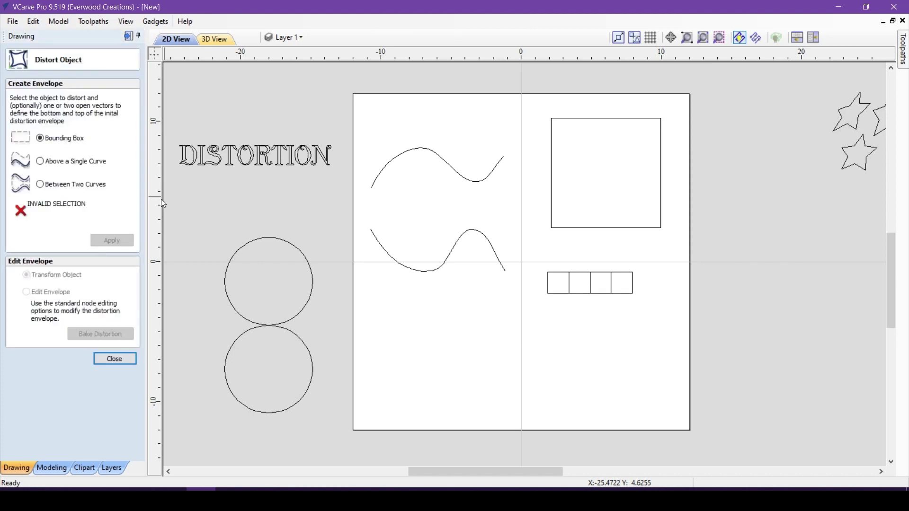
left_click(263, 158)
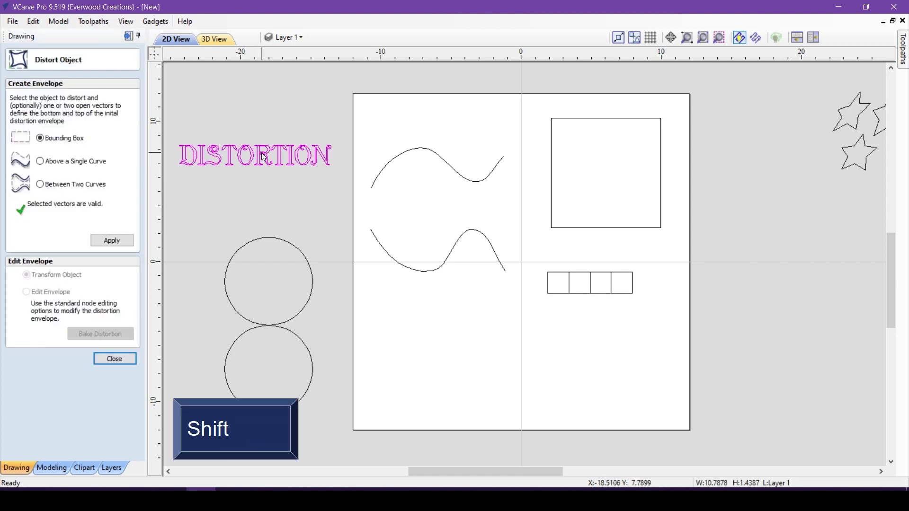
left_click(382, 256, "shift")
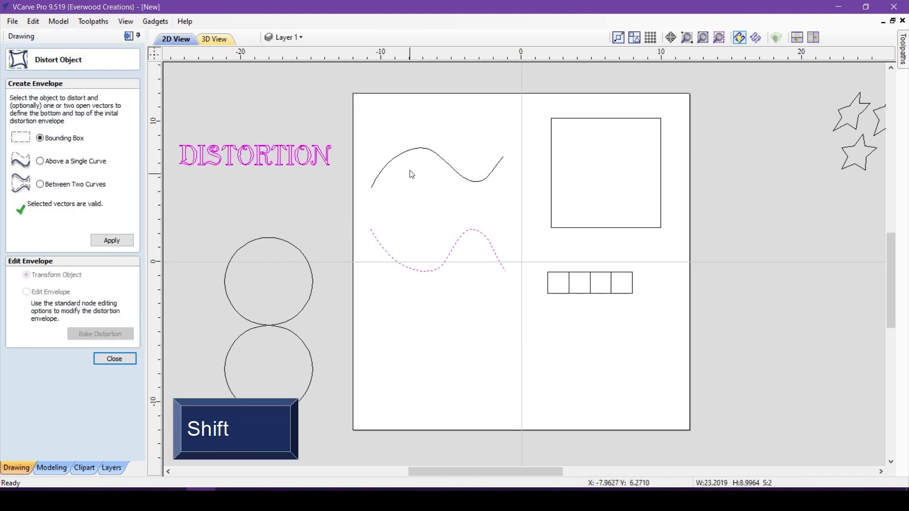
left_click(406, 153, "shift")
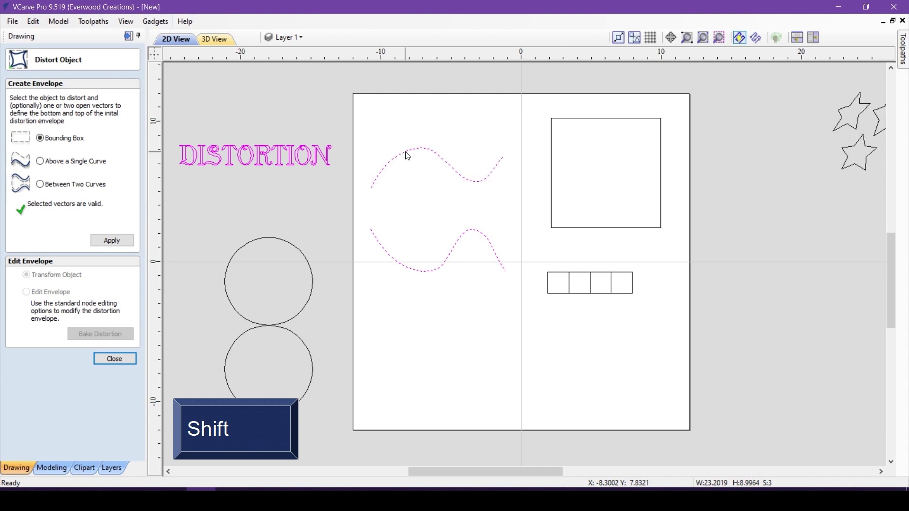
left_click(46, 187)
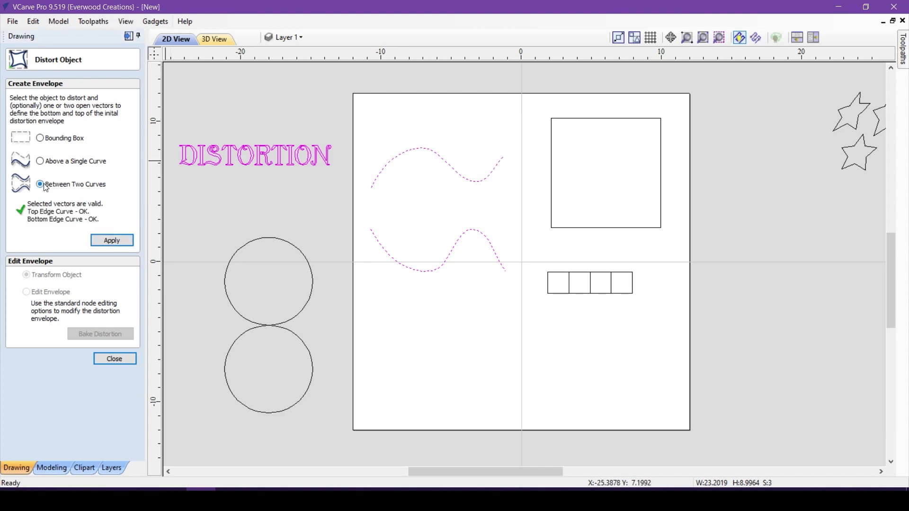
left_click(113, 242)
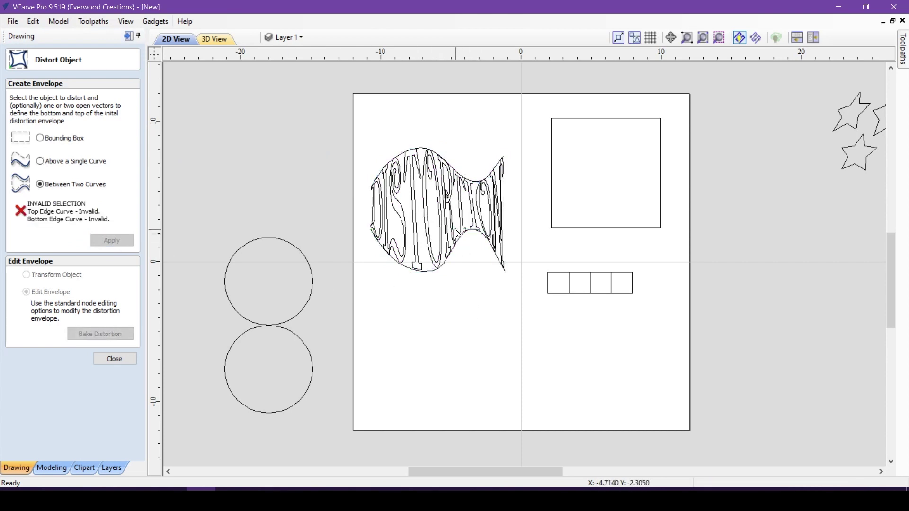
scroll(455, 222, "up", 3)
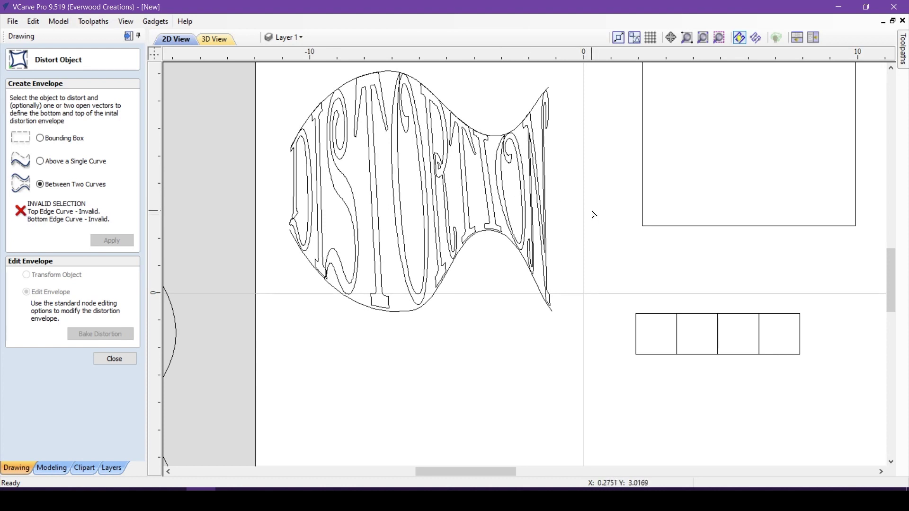
scroll(674, 287, "down", 2)
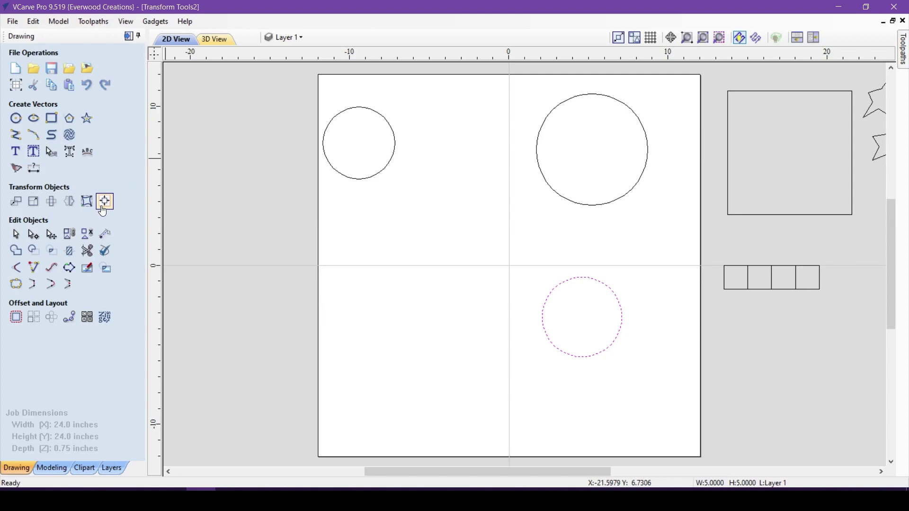
Center the 4.5-inch circle horizontally in the material with the Alignment Tools
left_click(102, 207)
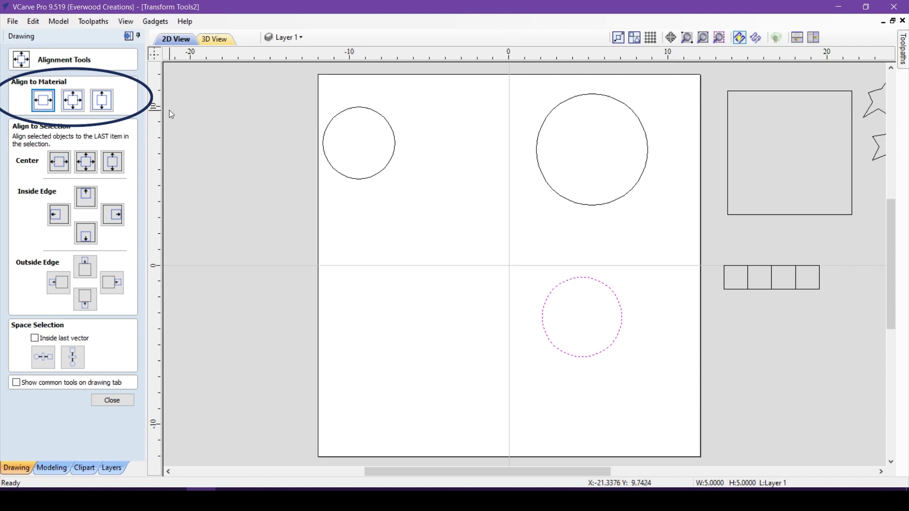
left_click(359, 180)
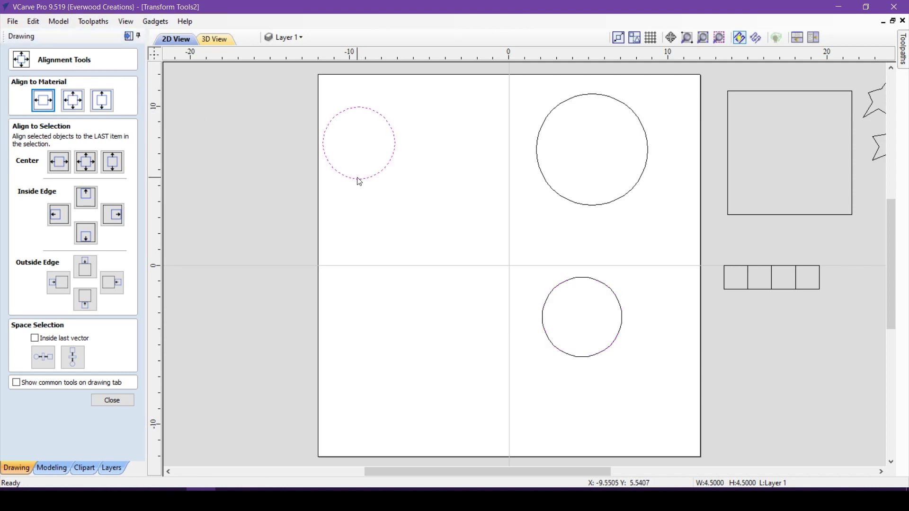
left_click(36, 102)
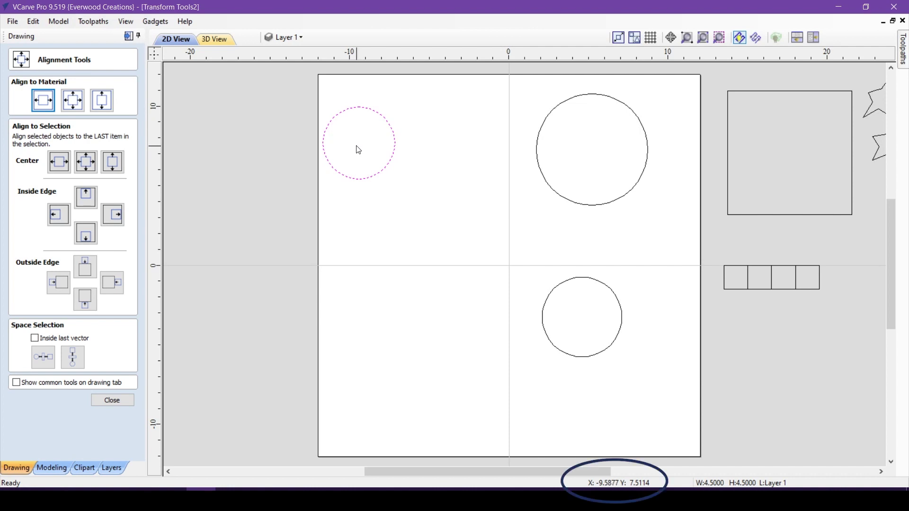
left_click(43, 103)
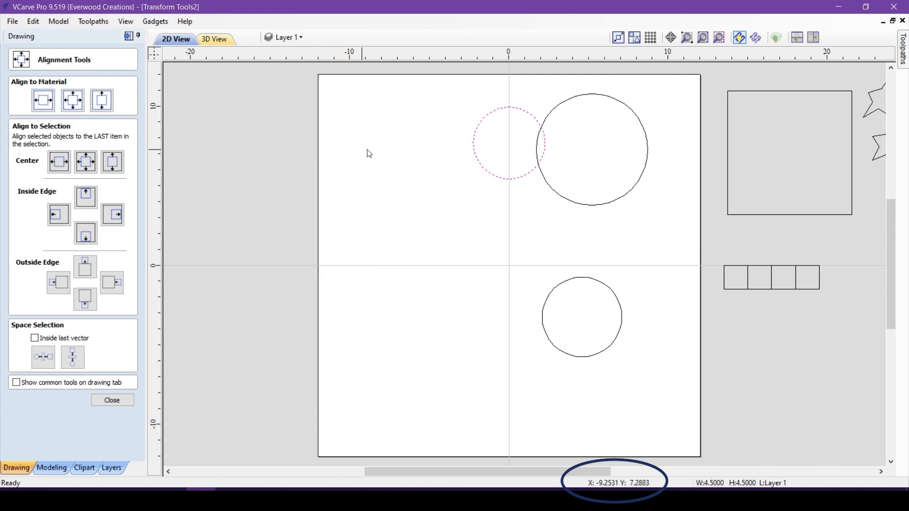
left_click(510, 146)
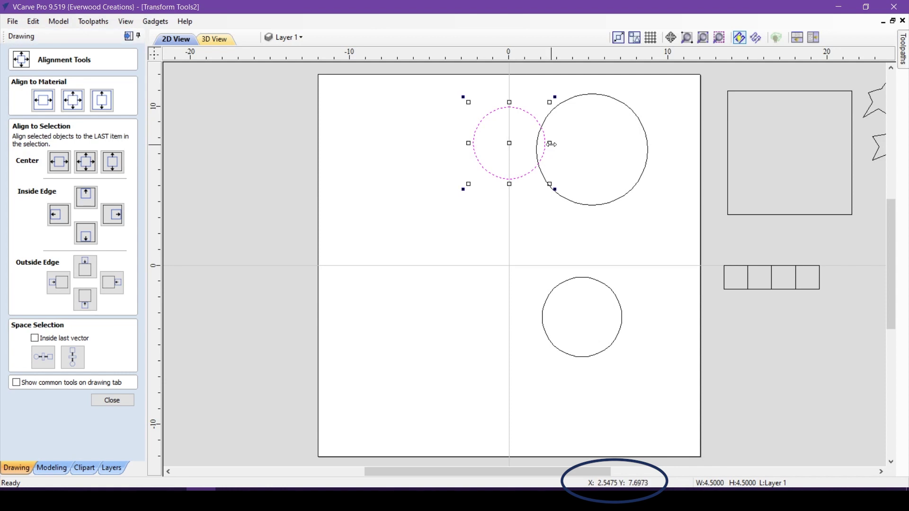
Center the 5-inch circle vertically in the material and the 7-inch circle both horizontally and vertically
left_click(592, 281)
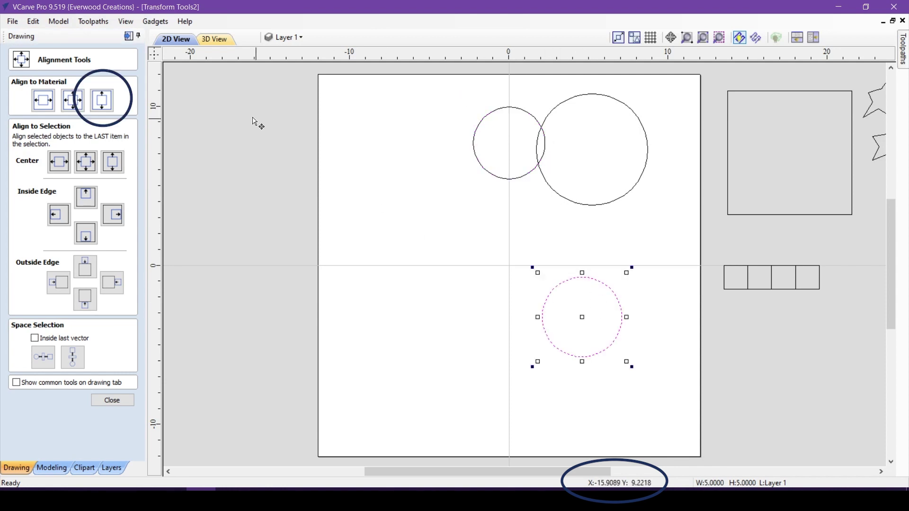
left_click(101, 100)
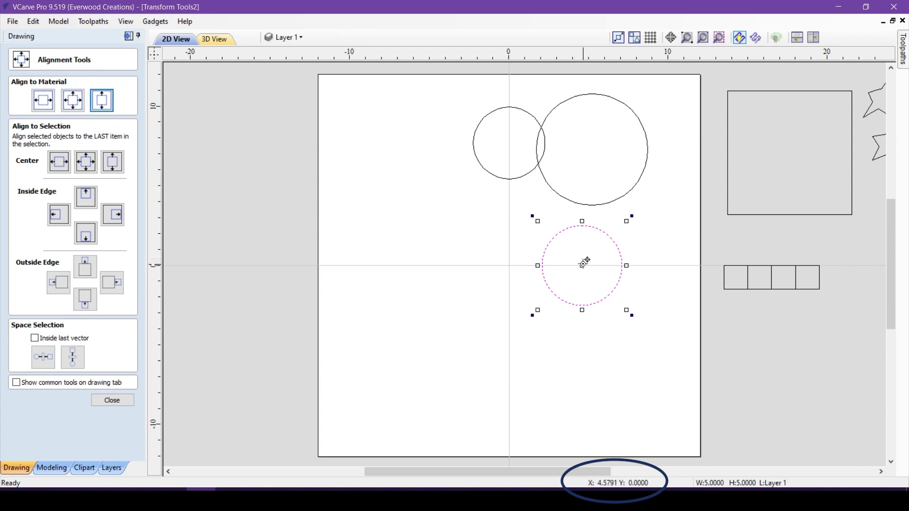
left_click(634, 193)
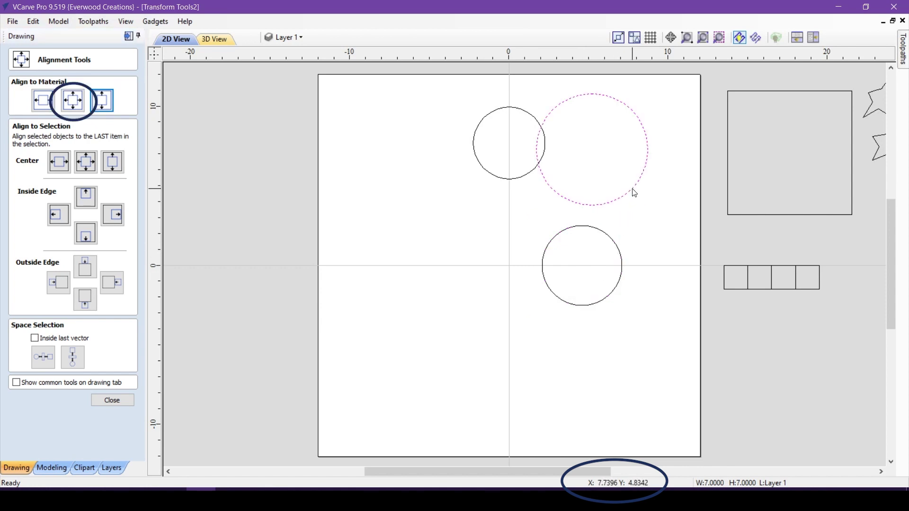
left_click(72, 102)
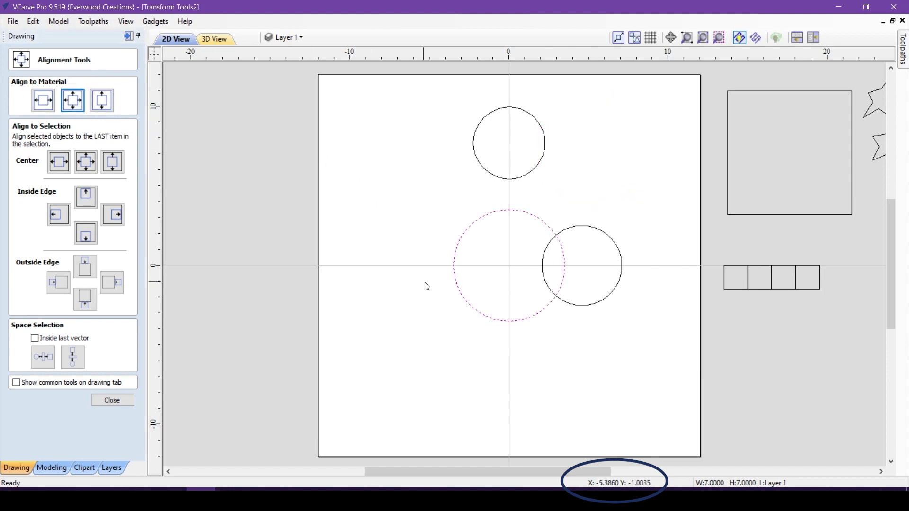
left_click(478, 313)
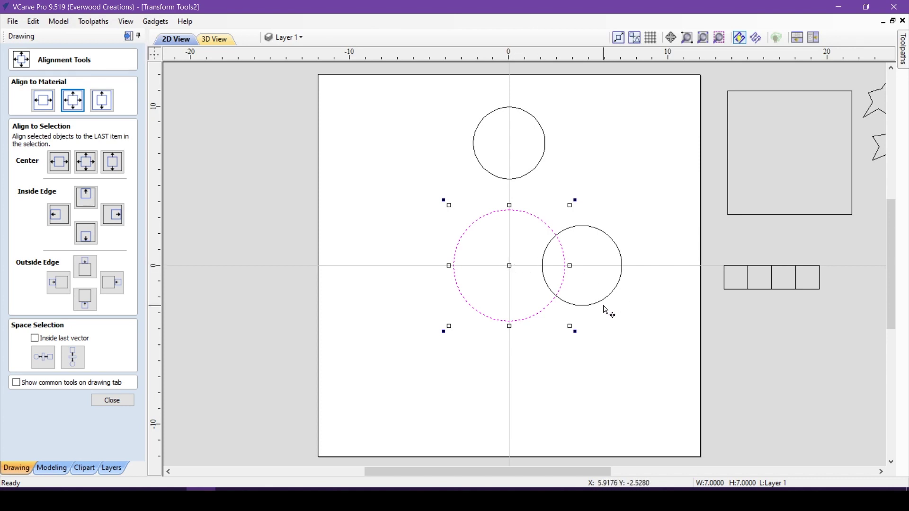
Move the two smaller circles so they overlap the large circle at its upper left and upper right
left_click(515, 178)
left_click(515, 179)
left_click_drag(513, 178, 466, 263)
left_click(601, 302)
left_click(601, 301)
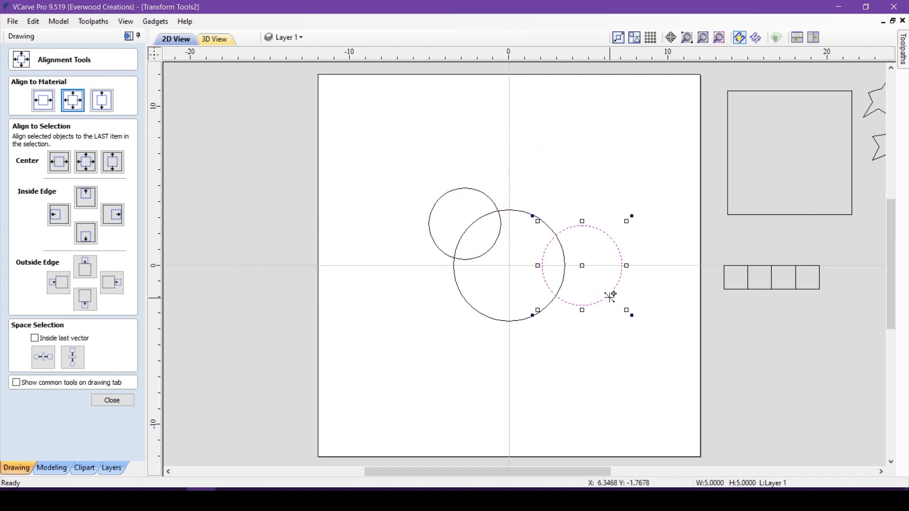
left_click_drag(603, 300, 573, 262)
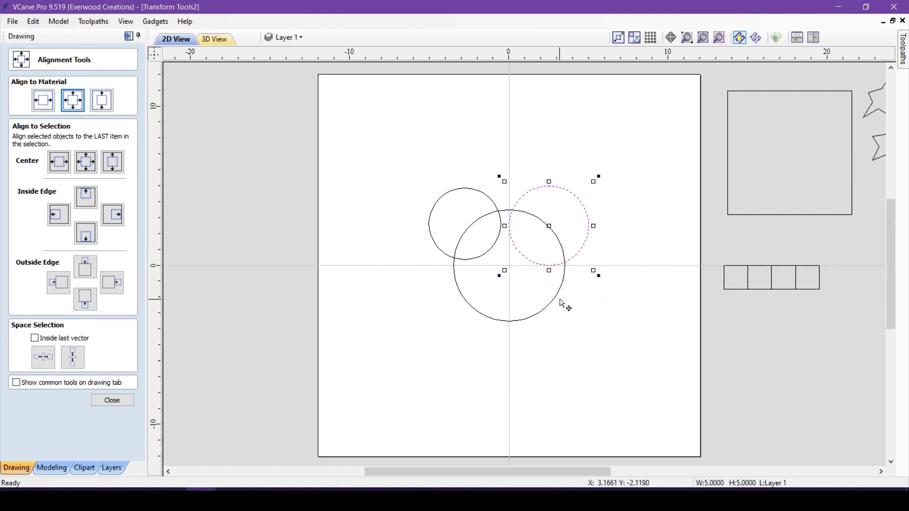
Center all three overlapping circles as one selection horizontally and vertically in the material, then deselect them
left_click_drag(388, 162, 620, 355)
left_click(73, 100)
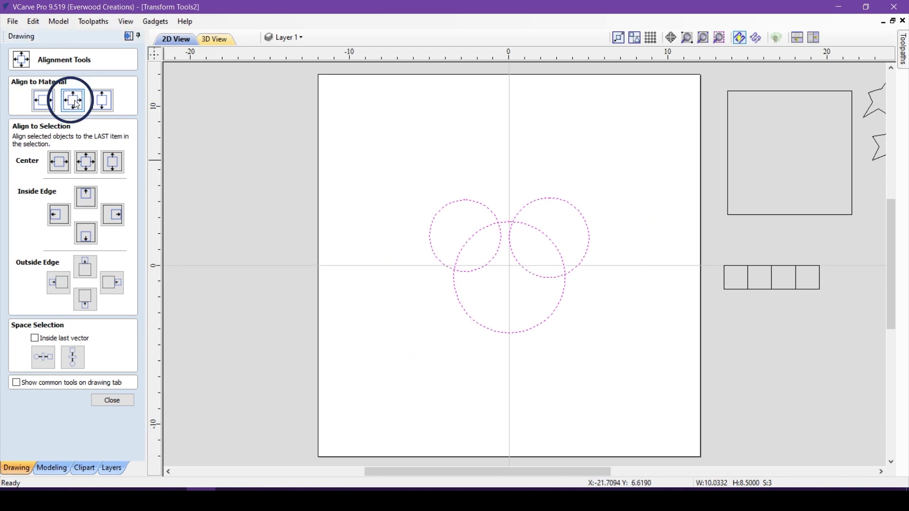
left_click(631, 379)
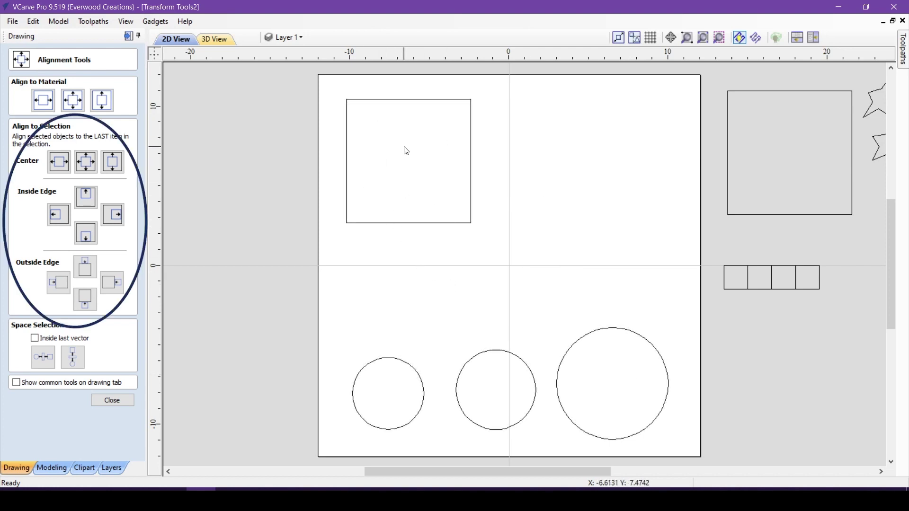
Center the smallest circle horizontally and vertically inside the square using Align to Selection
left_click(371, 369)
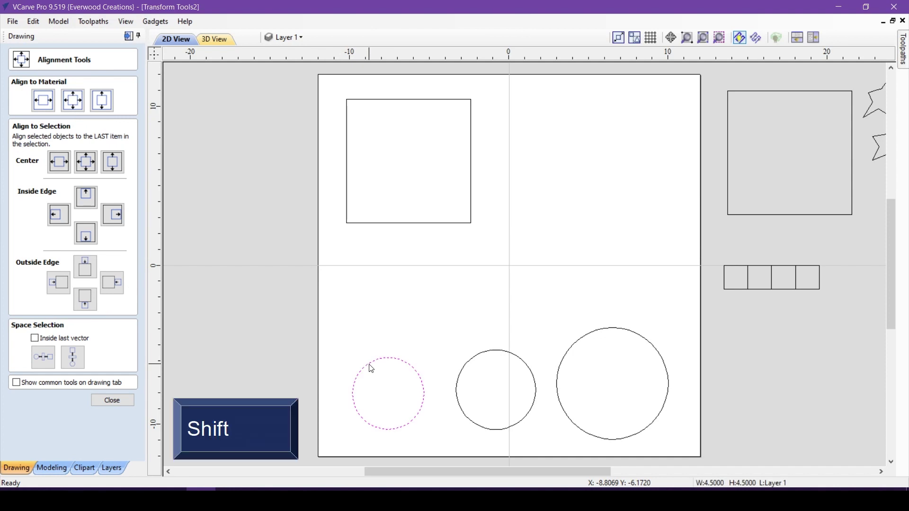
left_click(368, 223, "shift")
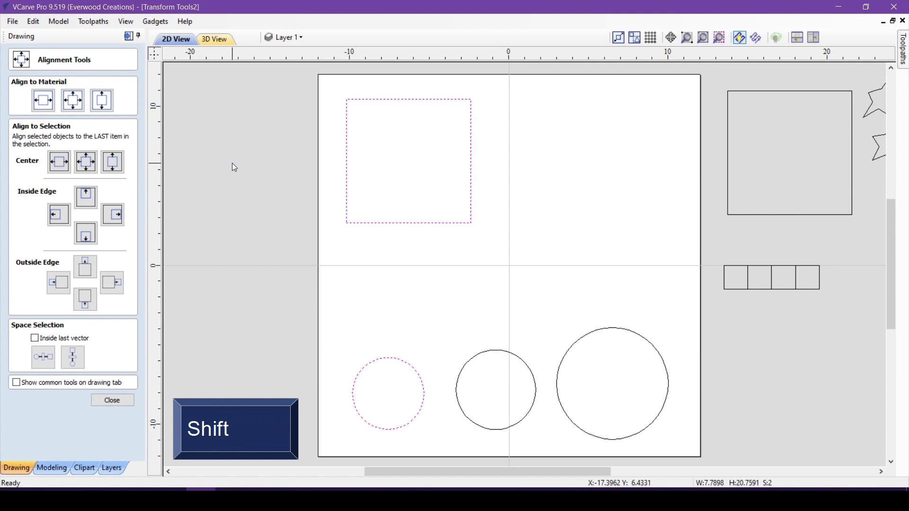
left_click(86, 163)
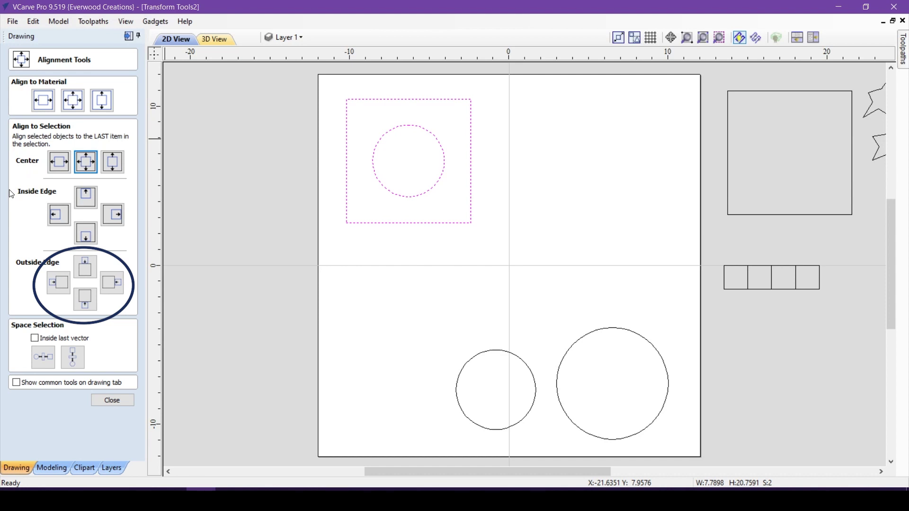
Try aligning the small circle to the square's left, top, right and bottom inside edges
left_click(58, 214)
left_click(86, 198)
left_click(119, 218)
left_click(89, 235)
Try aligning the small circle outside each of the square's four edges, centering it vertically and horizontally after the left edge
left_click(54, 281)
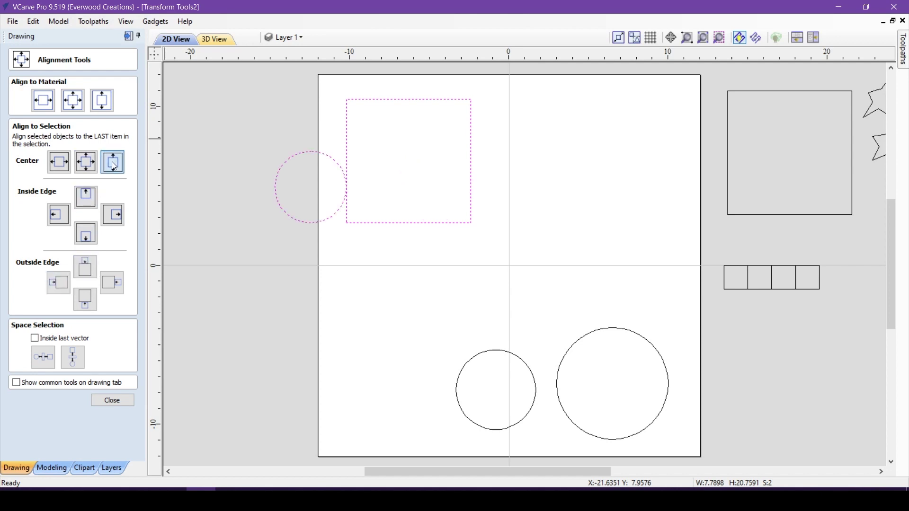
left_click(112, 161)
left_click(58, 162)
left_click(85, 267)
left_click(104, 284)
left_click(89, 296)
Try the small circle vertically centered at the square's inside and outside left and right edges, then outside its bottom and, horizontally centered, its top
left_click(113, 161)
left_click(58, 215)
left_click(112, 214)
left_click(59, 283)
left_click(112, 284)
left_click(87, 299)
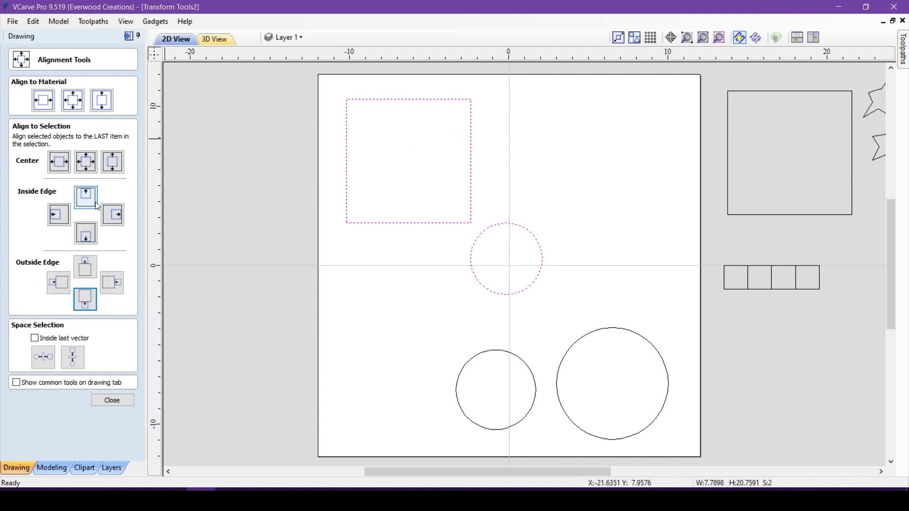
left_click(59, 163)
left_click(86, 264)
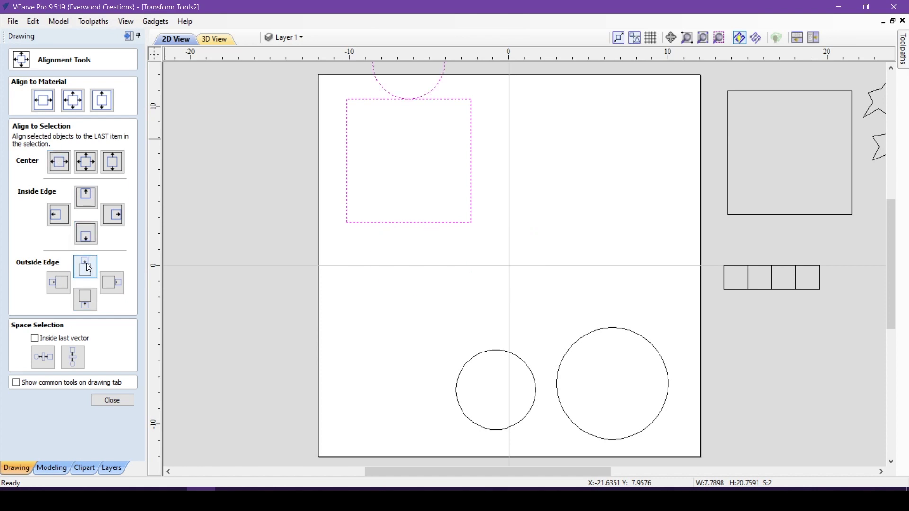
Recenter the small circle in the square, and center the two remaining circles horizontally and vertically in it too
left_click(84, 163)
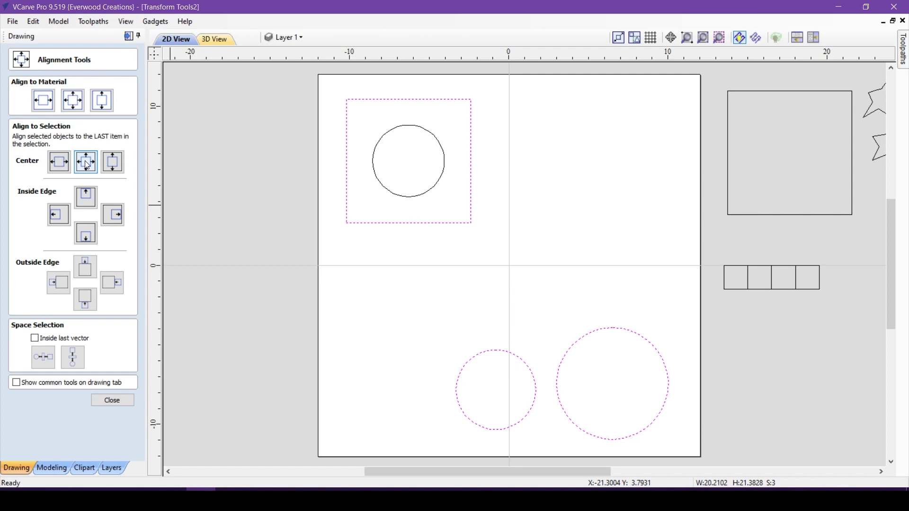
left_click(87, 163)
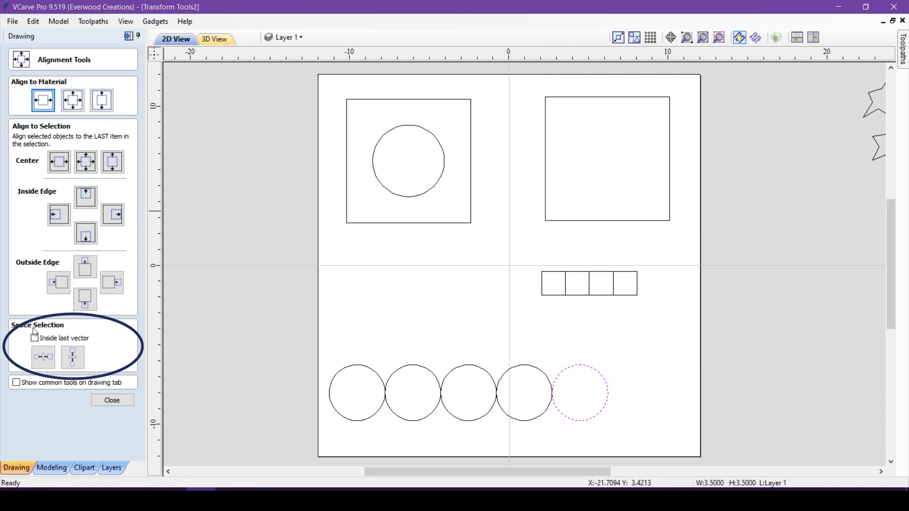
Move the rightmost circle of the touching row straight right, close to the material's right edge
left_click(335, 409)
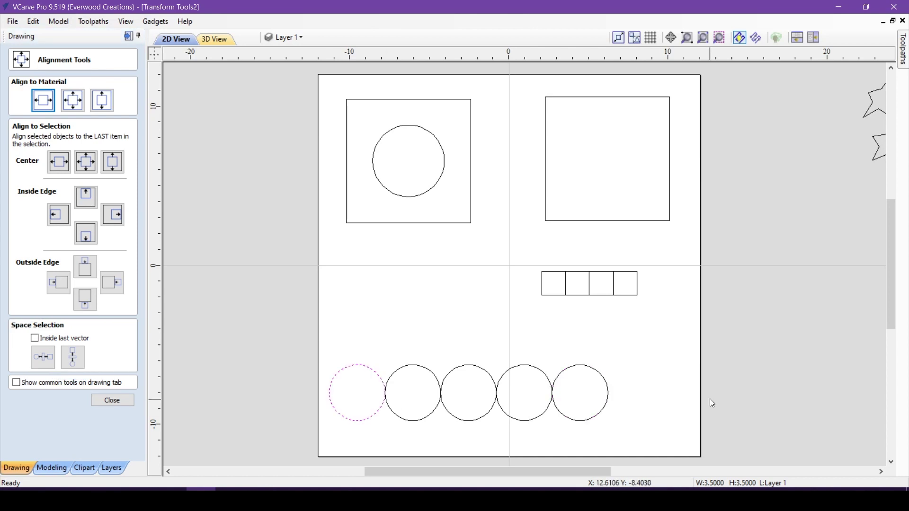
left_click(608, 394)
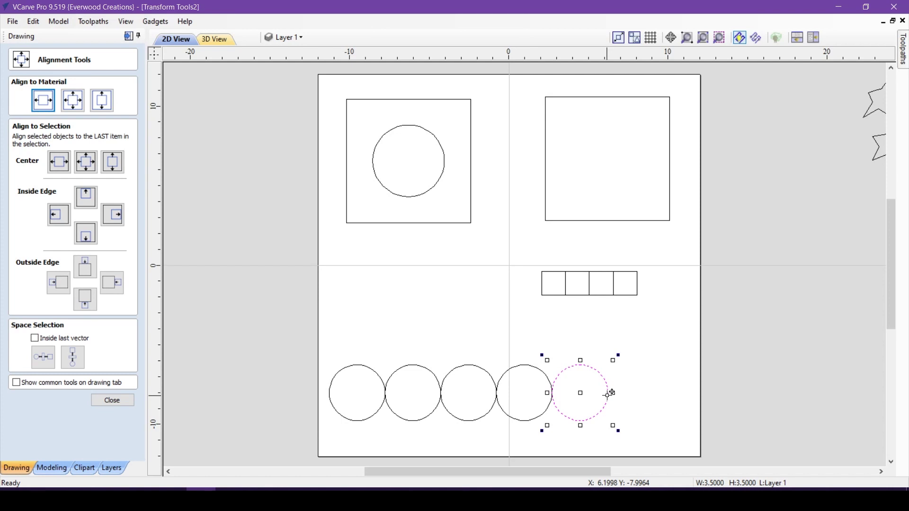
left_click_drag(609, 393, 689, 393)
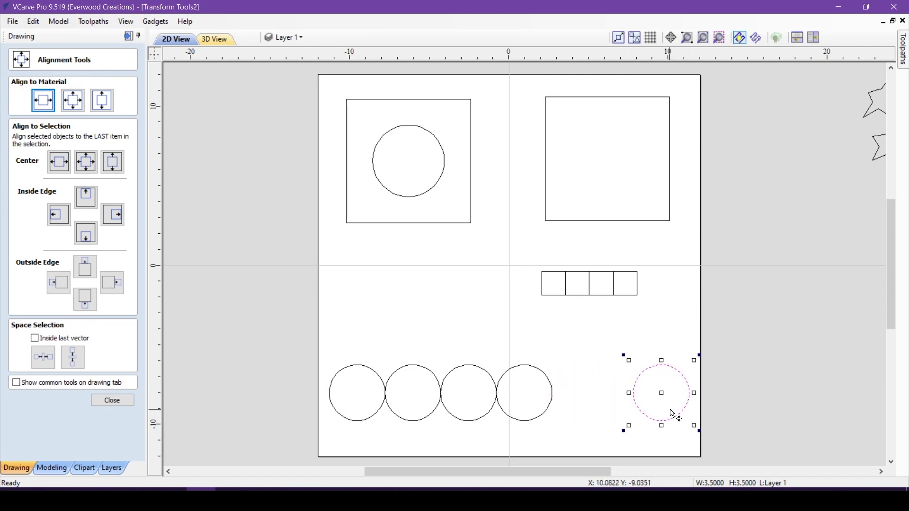
Select all five circles in the row and space them evenly in the horizontal direction
left_click(558, 443)
left_click_drag(325, 336, 697, 450)
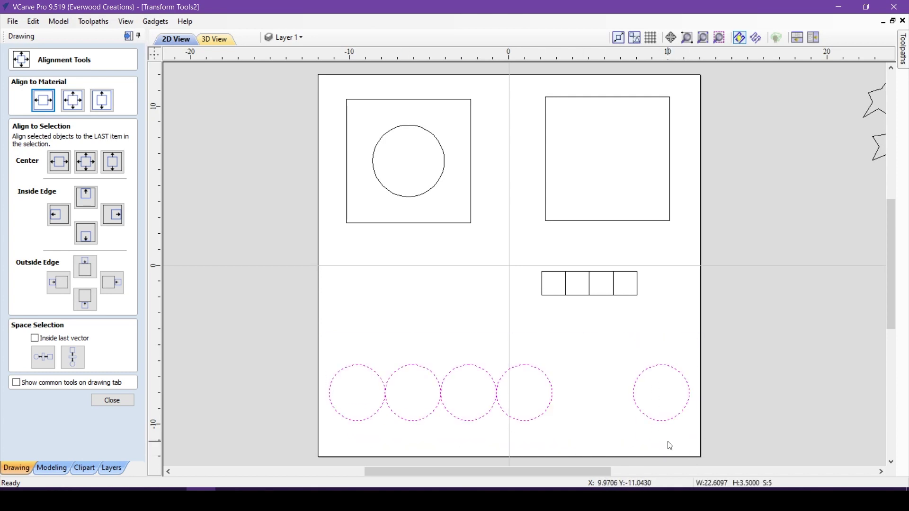
left_click(37, 357)
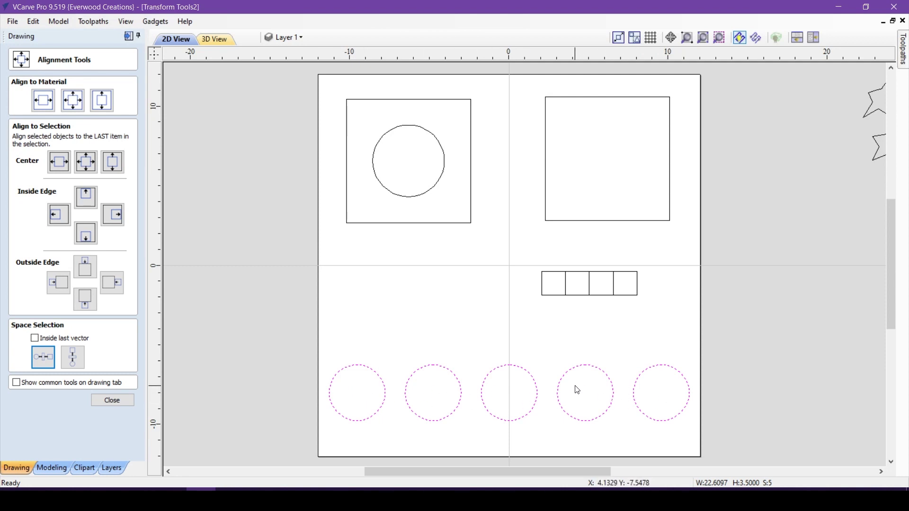
Space the four small squares evenly inside the empty large square both horizontally and vertically, using the inside last vector option, and close the alignment tools
left_click_drag(526, 261, 644, 311)
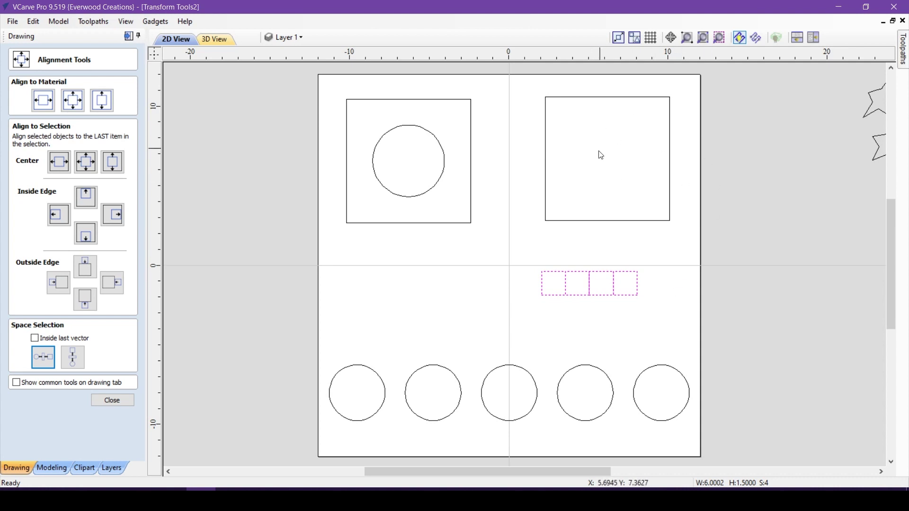
key("shift")
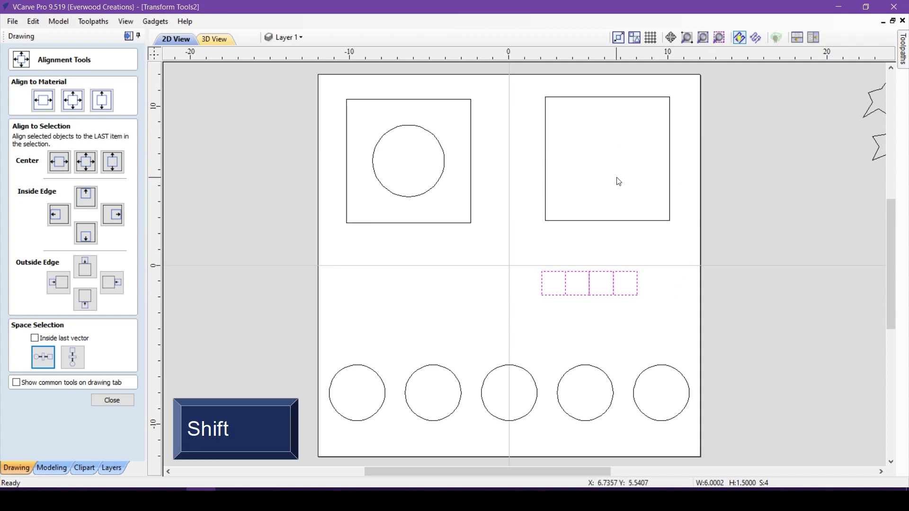
left_click(647, 221, "shift")
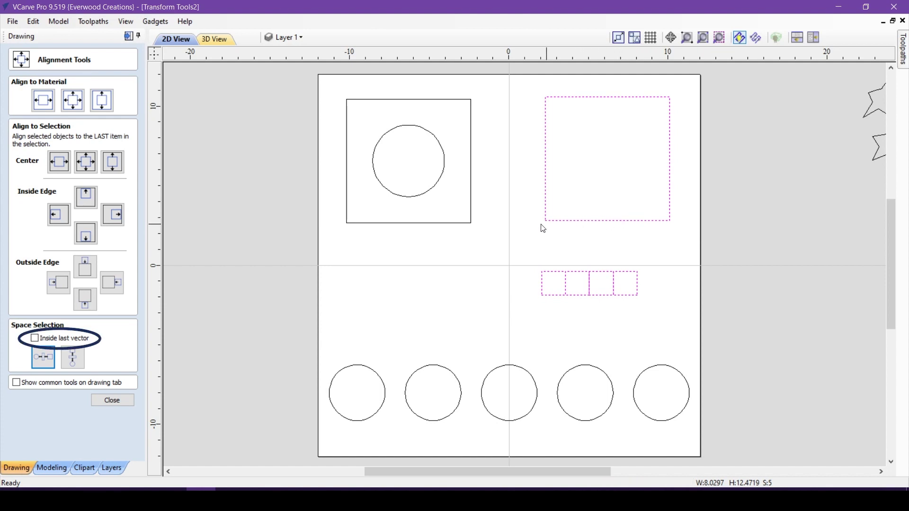
left_click(34, 338)
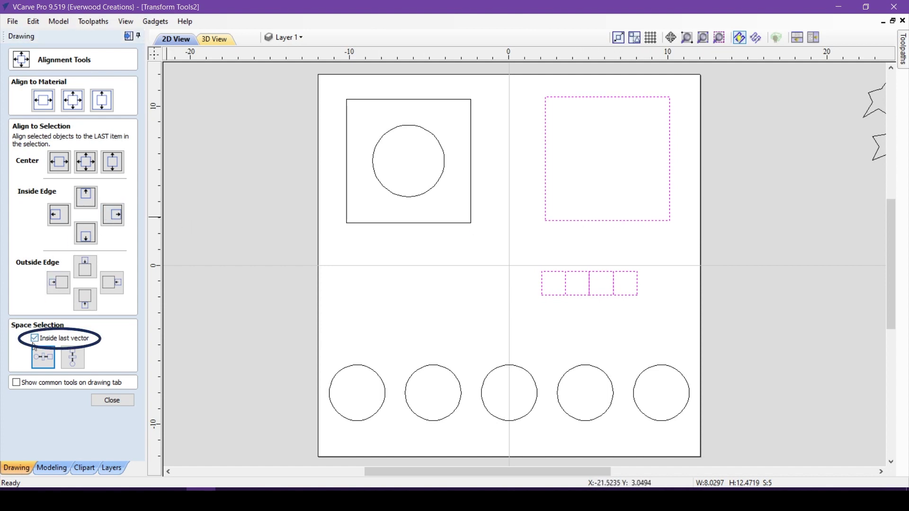
left_click(44, 357)
left_click(77, 358)
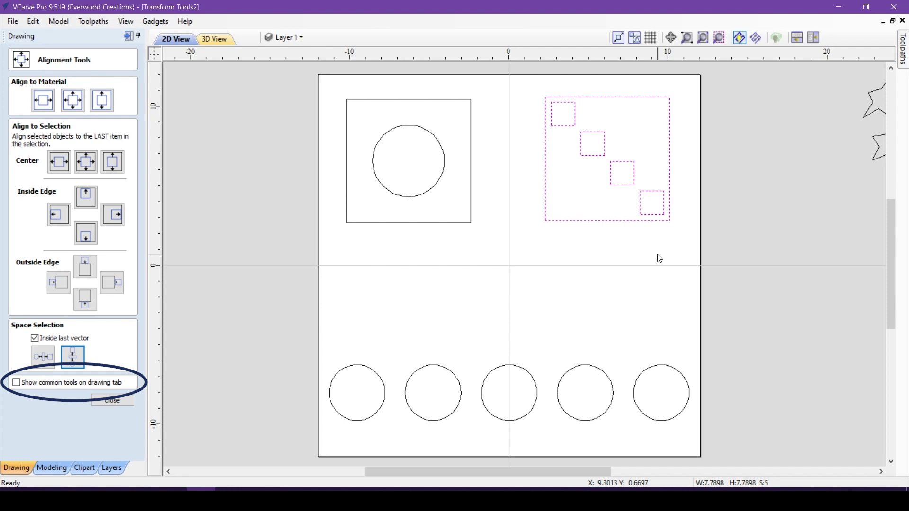
left_click(112, 400)
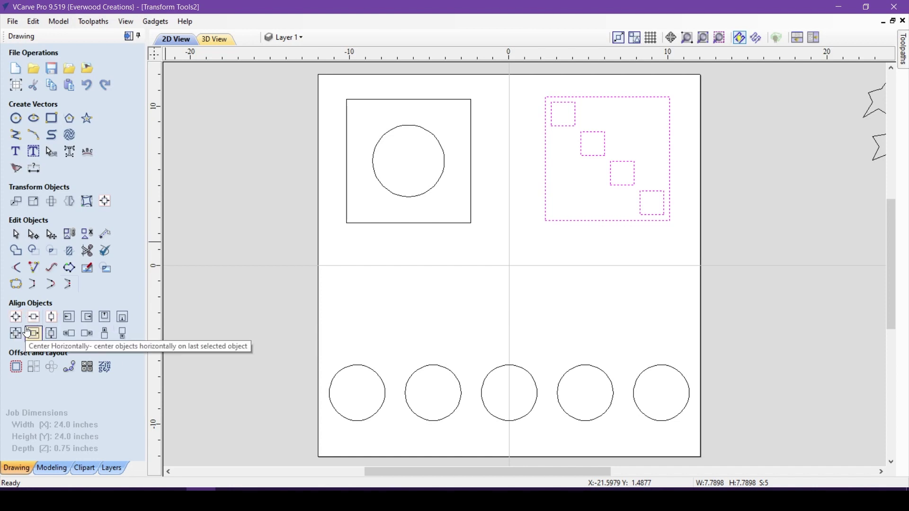
Center the circle from the left square in the material, and center it back inside that square
left_click(412, 196)
left_click(15, 317)
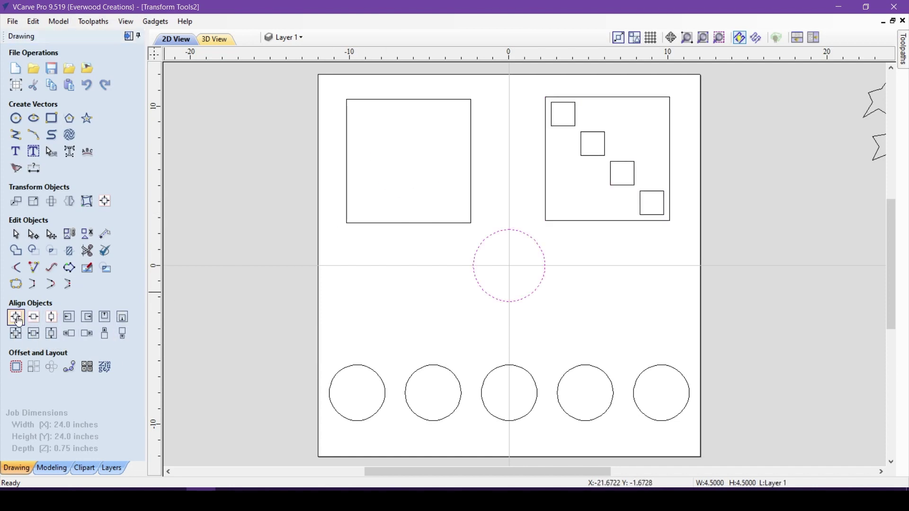
left_click(386, 227, "shift")
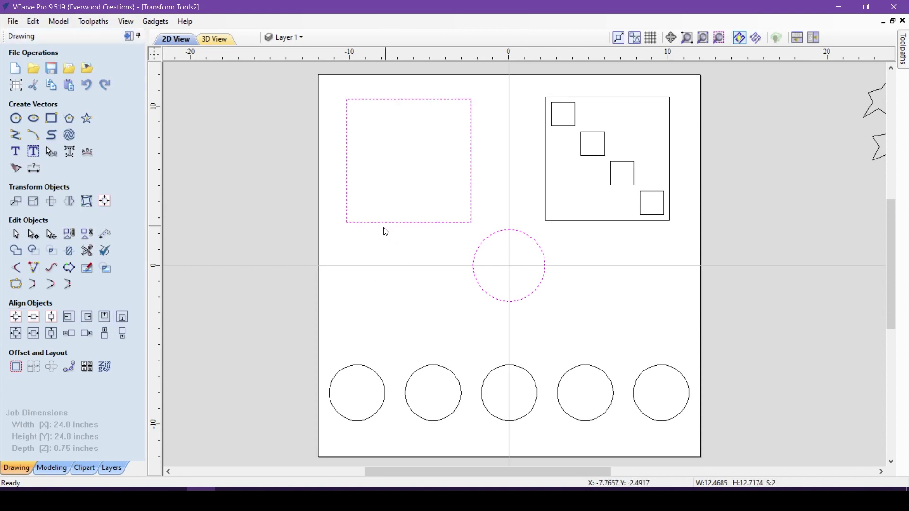
left_click(15, 334)
Mirror the row of five circles upward twice as copies to build three touching rows
left_click_drag(234, 328, 507, 375)
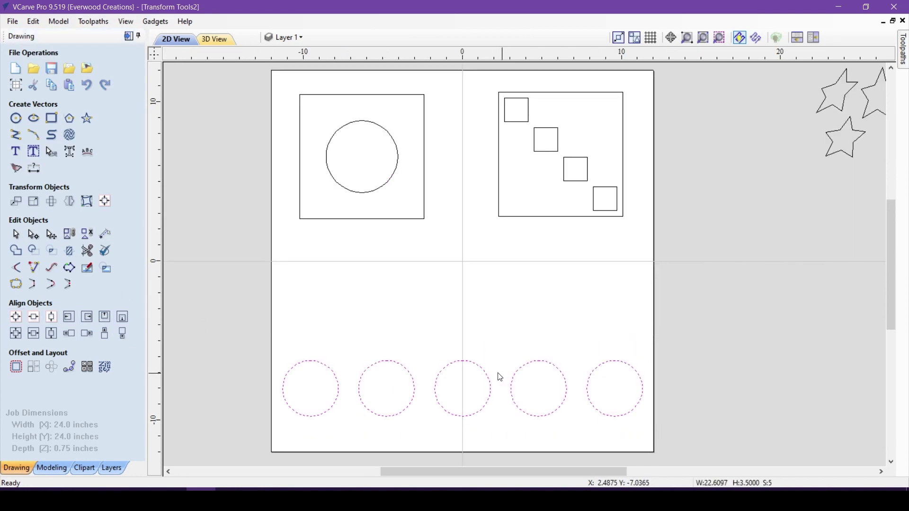
left_click(69, 201)
left_click(72, 93)
left_click(72, 93)
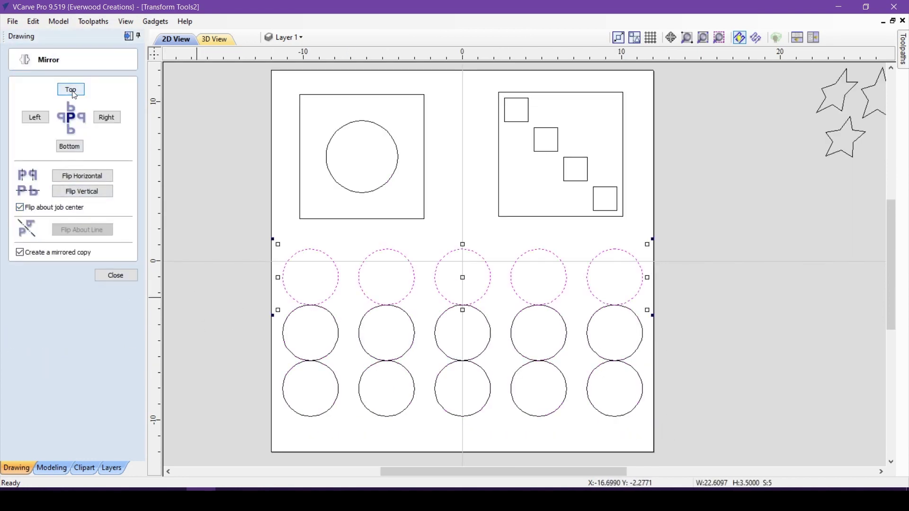
left_click(117, 274)
Draw a large circle centered at X 0, Y 0 that reaches almost to the material's edges
scroll(243, 288, "down", 1)
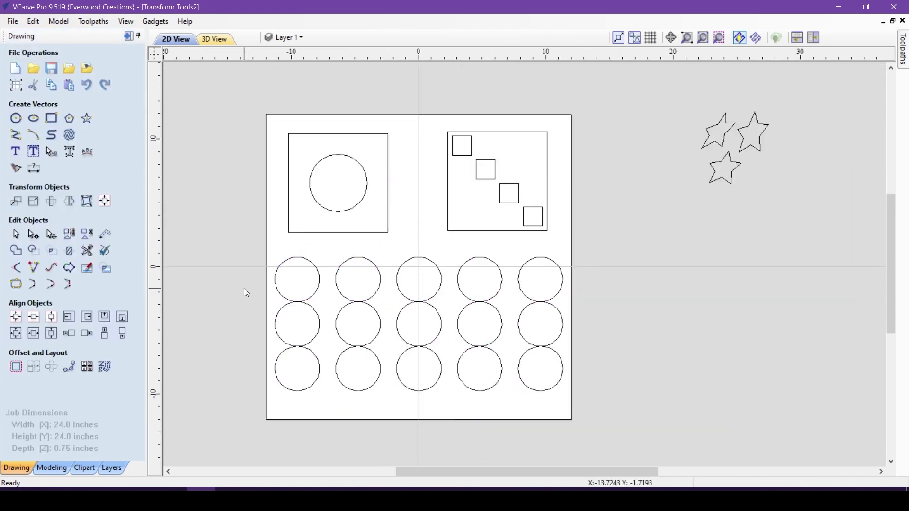
left_click(16, 118)
left_click(418, 267)
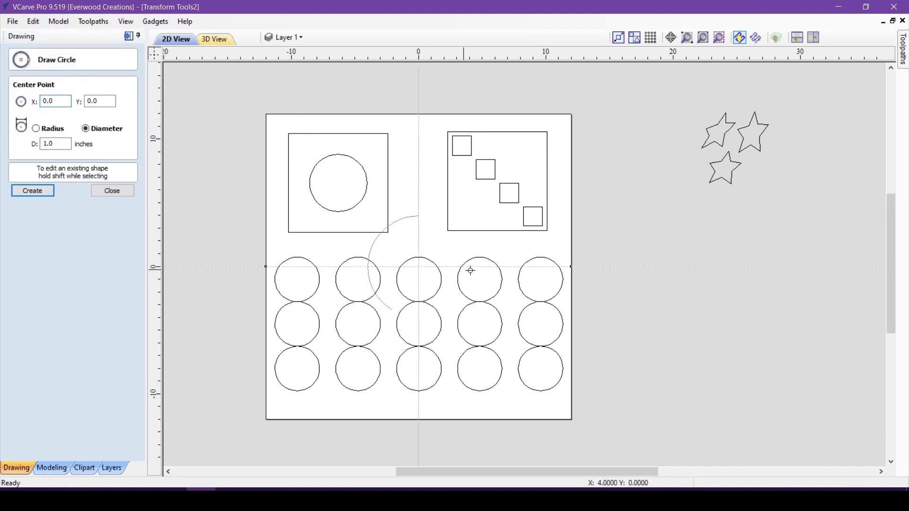
left_click(555, 297)
key("Escape")
Select all fifteen circles in the three rows and create a Bounding Box distortion envelope around them
left_click_drag(239, 255, 586, 405)
left_click(87, 201)
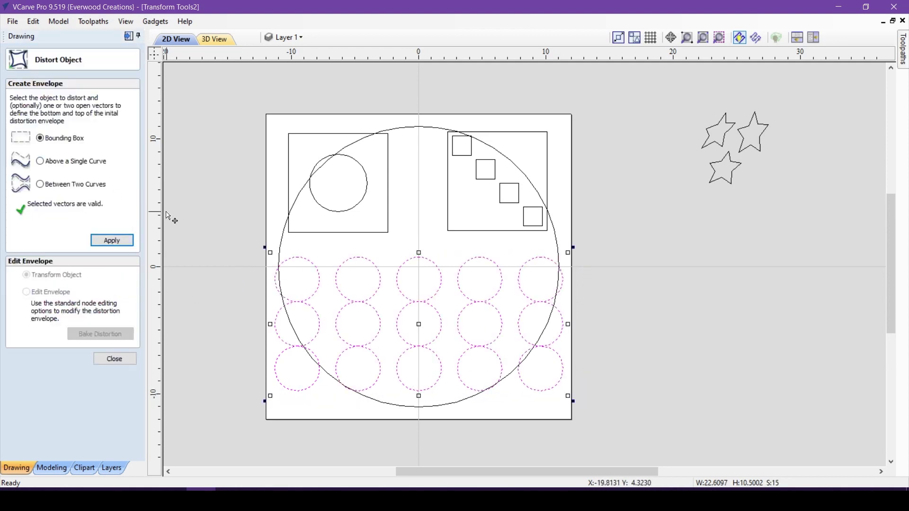
left_click(112, 240)
Reshape the envelope to follow the large circle: pull both bottom corners inward and bow the bottom and side edges outward
left_click_drag(275, 391, 326, 376)
left_click_drag(563, 391, 493, 386)
left_click_drag(419, 382, 418, 402)
left_click_drag(527, 332, 544, 331)
left_click_drag(303, 326, 290, 324)
left_click(655, 313)
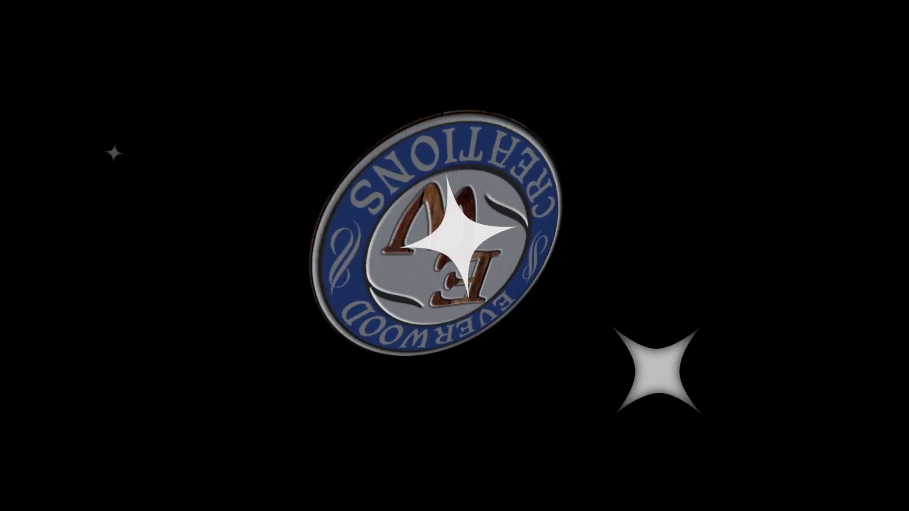